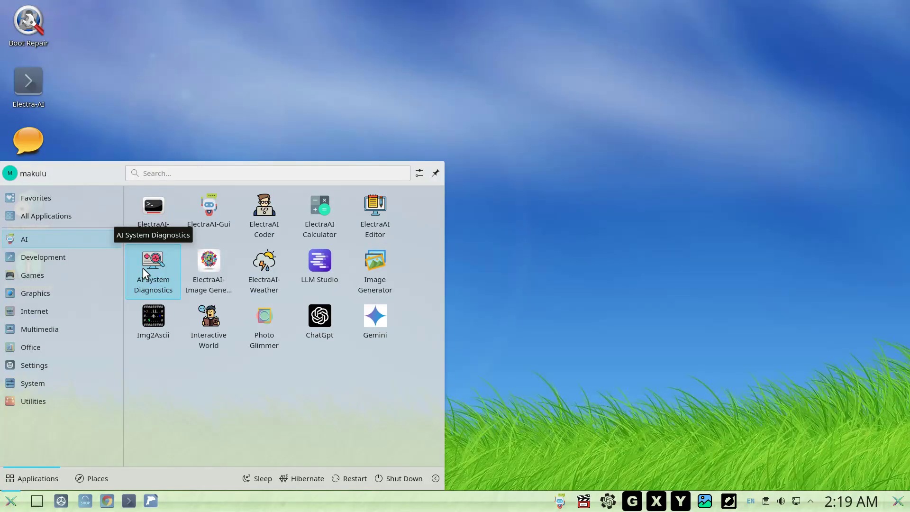
# Launch AI System Diagnostics from the AI applications and reposition its window on the desktop.
pyautogui.click(144, 268)
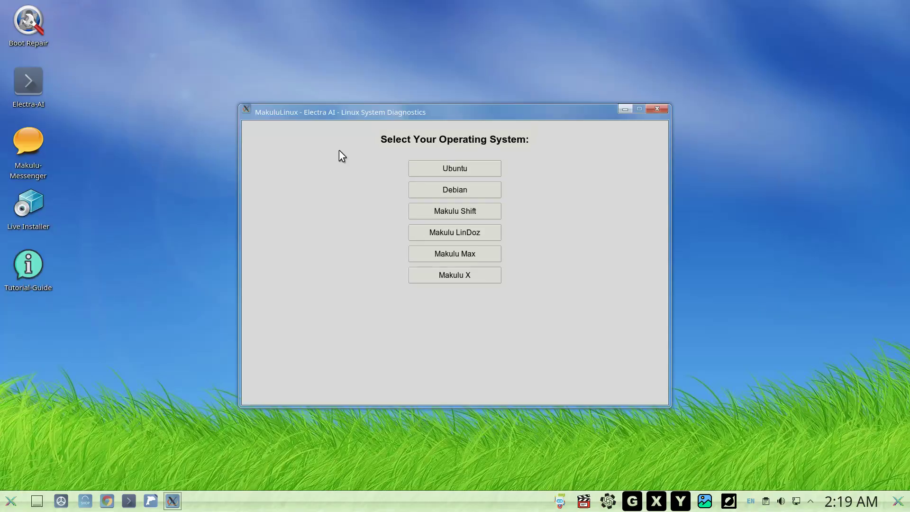
pyautogui.moveTo(392, 110); pyautogui.dragTo(393, 104)
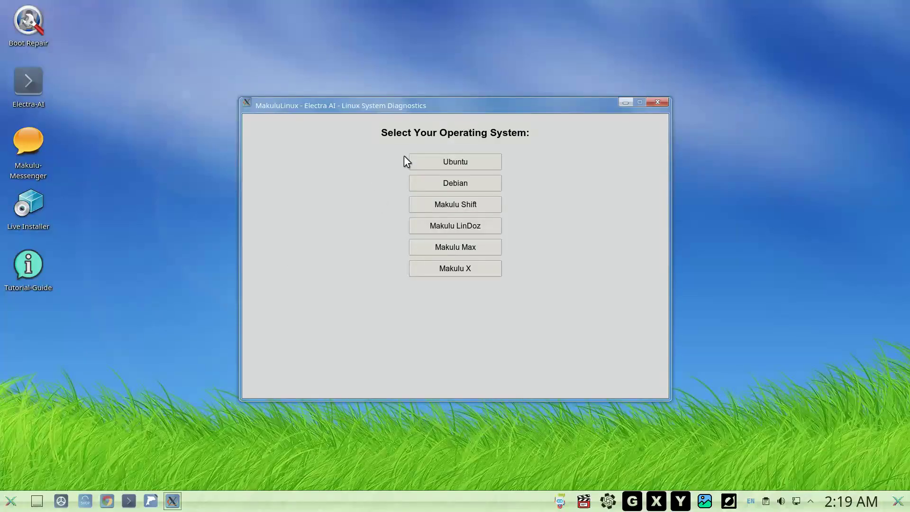
pyautogui.click(11, 500)
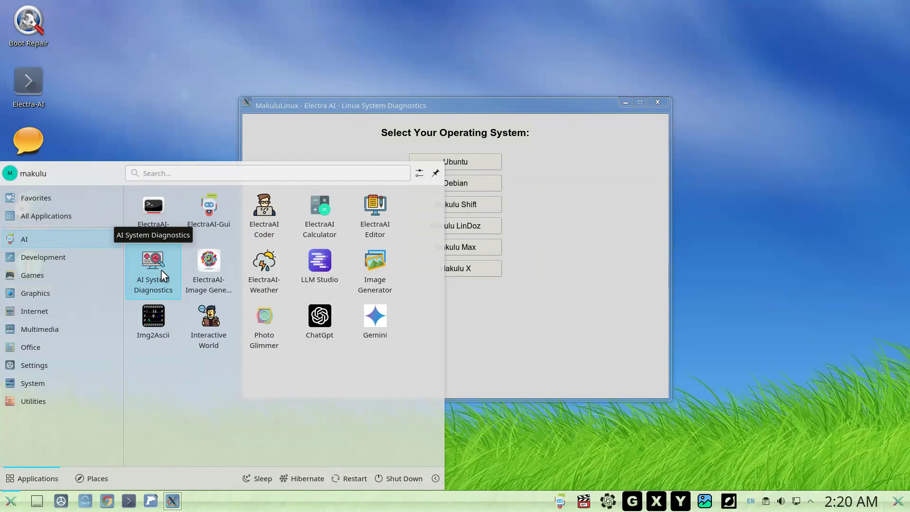
pyautogui.click(607, 267)
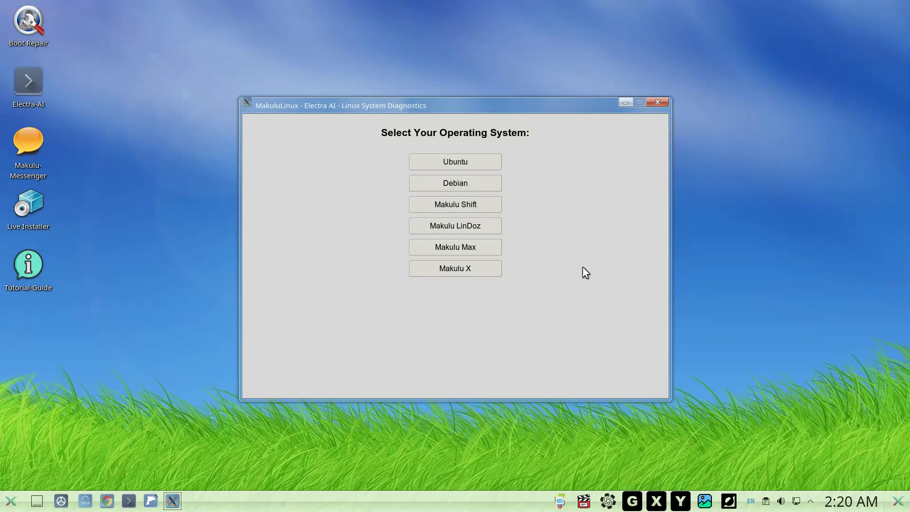
pyautogui.moveTo(460, 111); pyautogui.dragTo(448, 109)
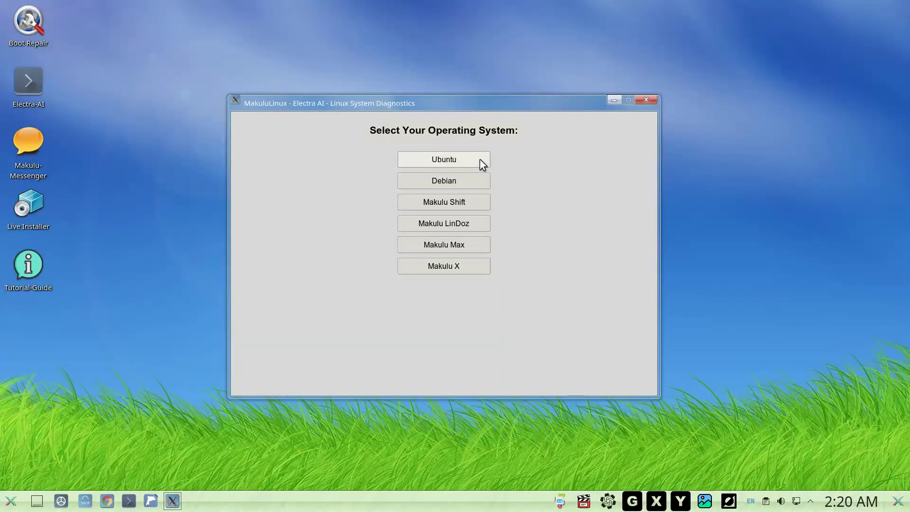
pyautogui.moveTo(428, 100)
pyautogui.mouseDown()
pyautogui.moveTo(386, 87)
pyautogui.moveTo(414, 102)
pyautogui.mouseUp()
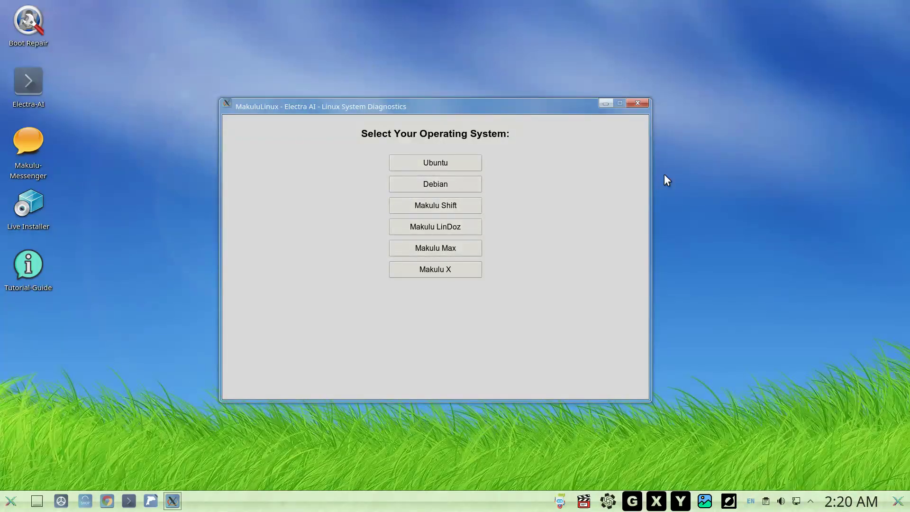
# Try the Ubuntu 20.04 path with the KDE desktop, and return to the operating system selection.
pyautogui.click(432, 170)
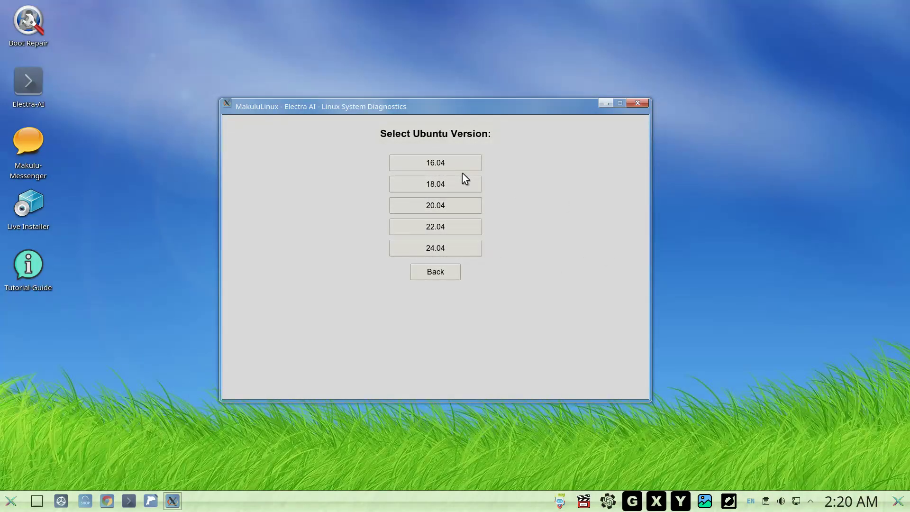
pyautogui.click(460, 204)
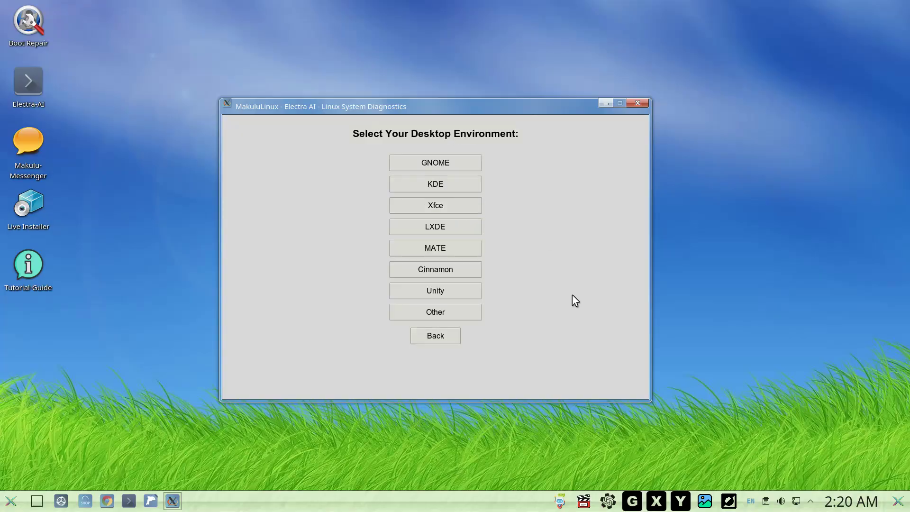
pyautogui.click(451, 183)
pyautogui.click(445, 333)
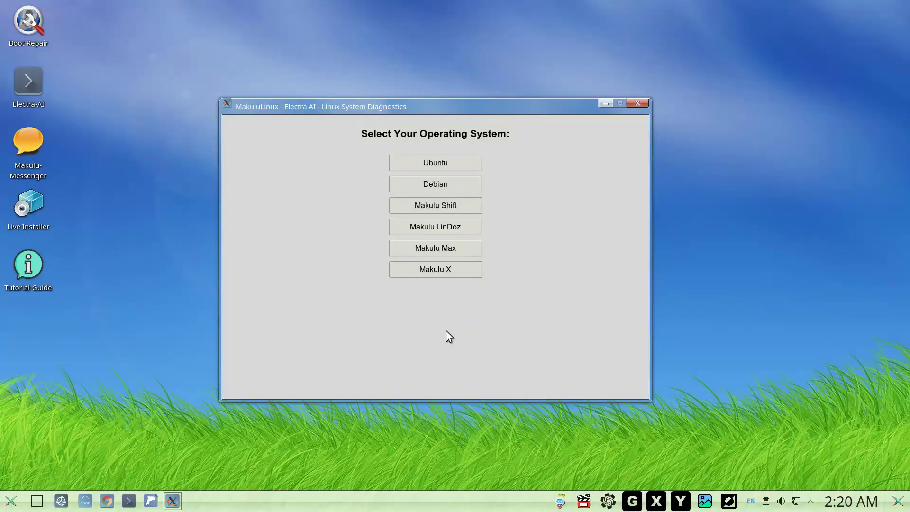
# Try the Debian 12 (Bookworm) path with the KDE desktop, and return to the operating system selection.
pyautogui.click(422, 186)
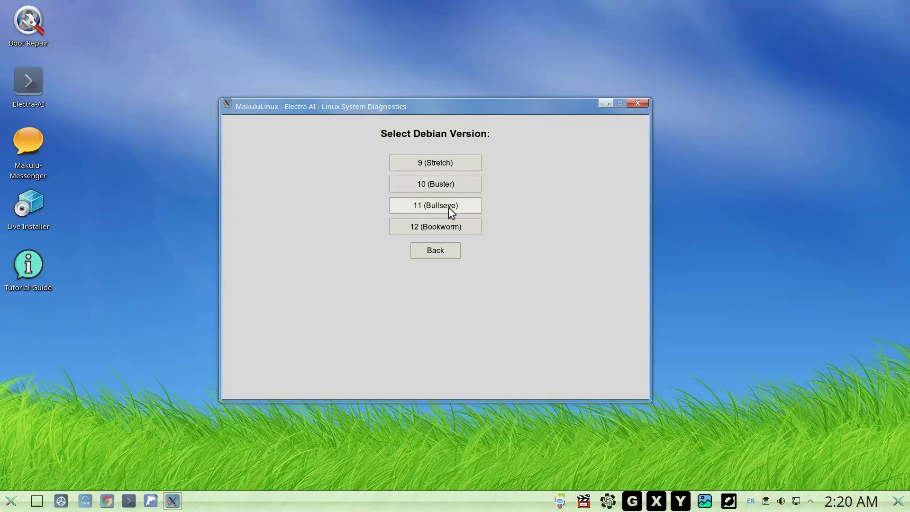
pyautogui.click(444, 227)
pyautogui.click(447, 186)
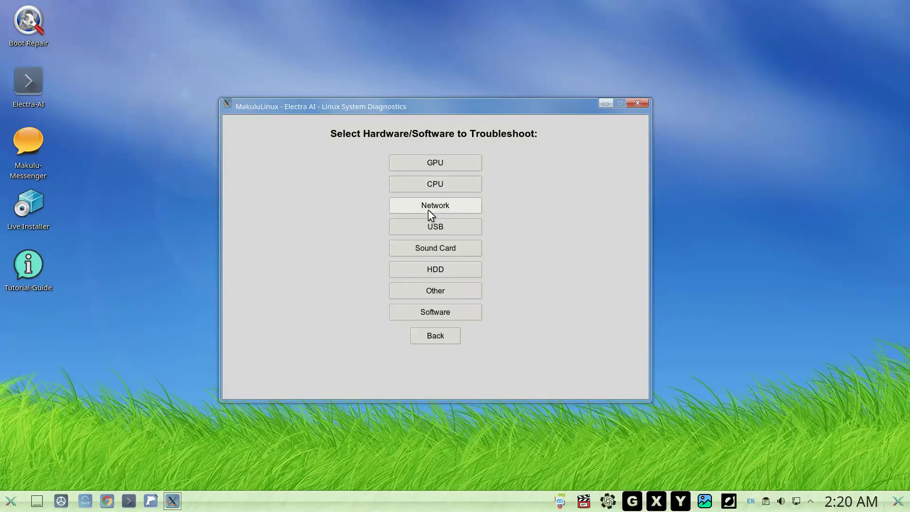
pyautogui.click(440, 335)
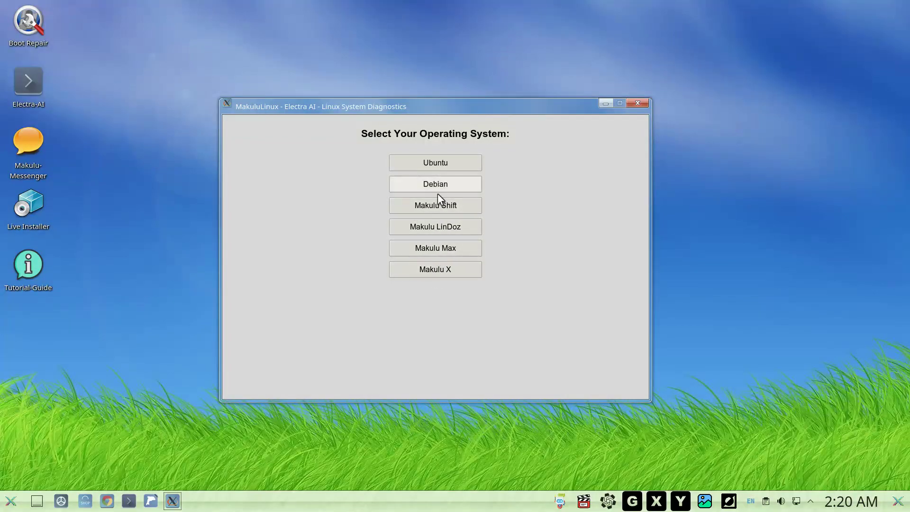
# Choose Makulu X as the operating system and categorize the problem as a software issue related to Steam.
pyautogui.click(431, 272)
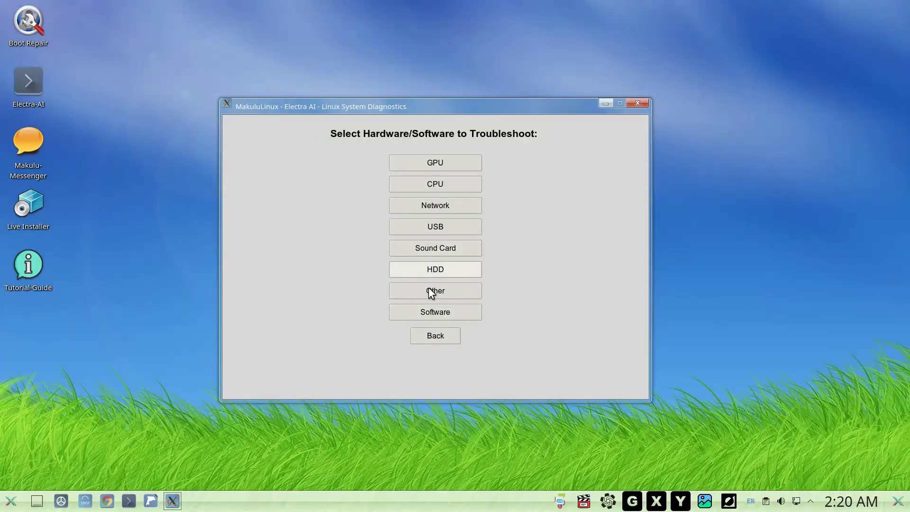
pyautogui.click(434, 336)
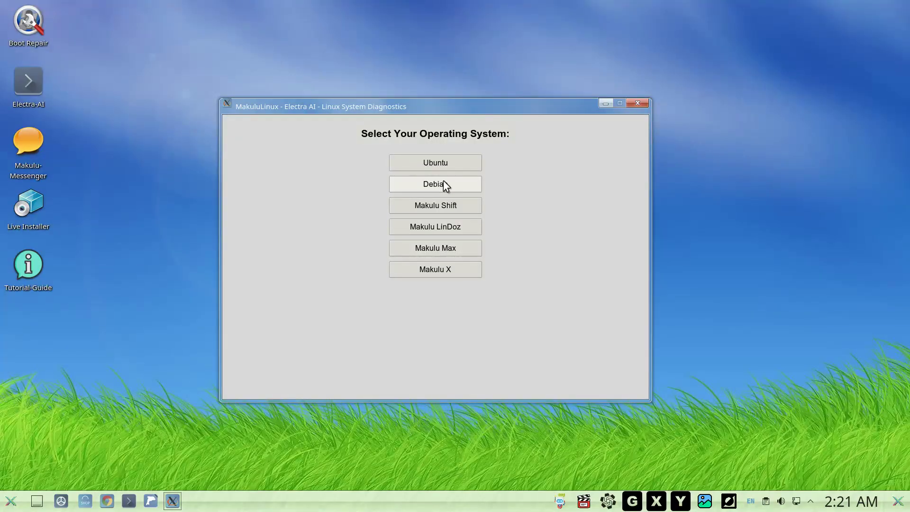
pyautogui.click(445, 277)
pyautogui.moveTo(390, 109); pyautogui.dragTo(372, 98)
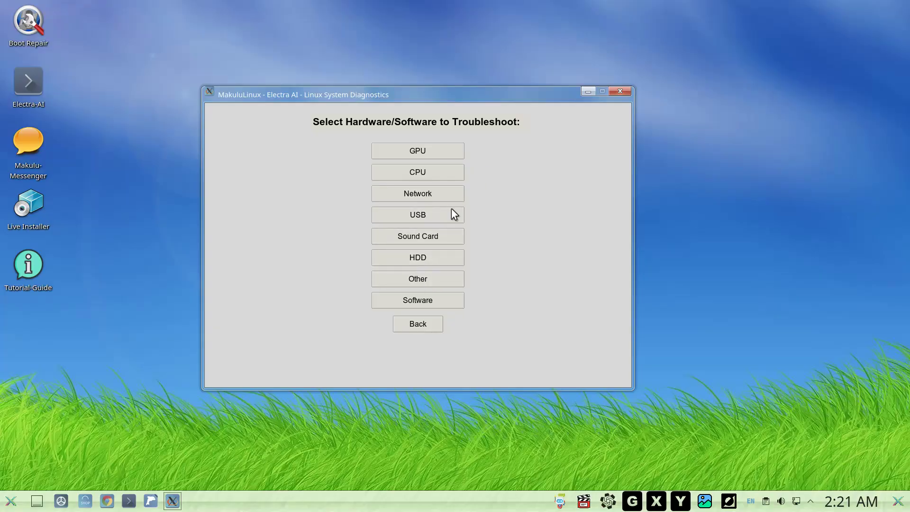
pyautogui.click(409, 299)
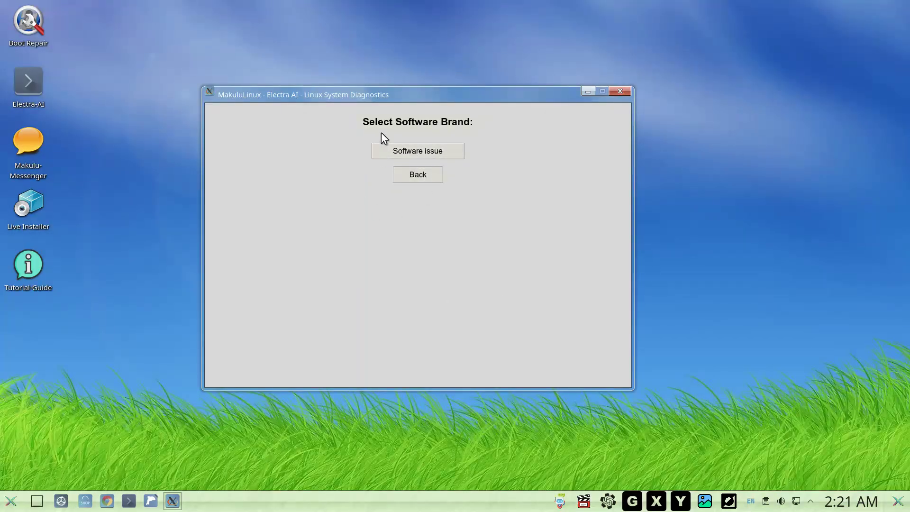
pyautogui.click(415, 153)
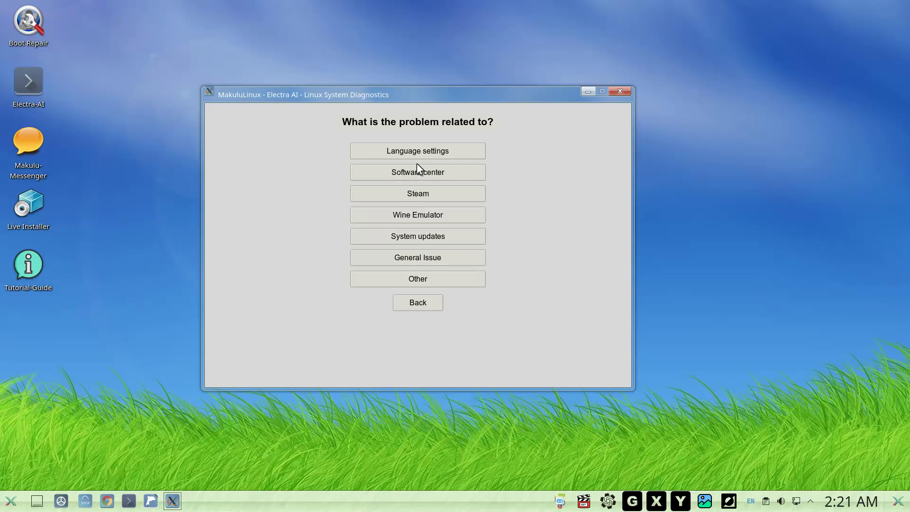
pyautogui.click(419, 195)
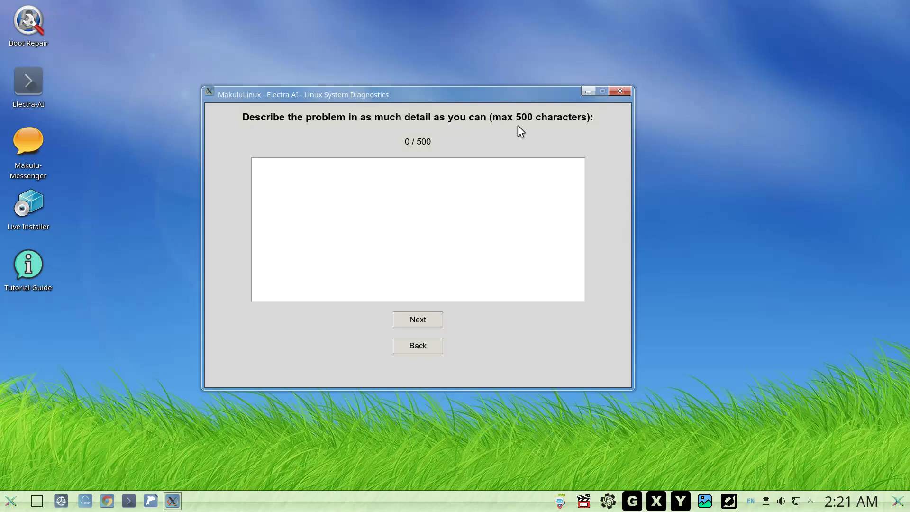
# Describe the problem as "how to install steam ?" and submit the report to Electra AI.
pyautogui.click(340, 207)
pyautogui.write('how to install steam ?')
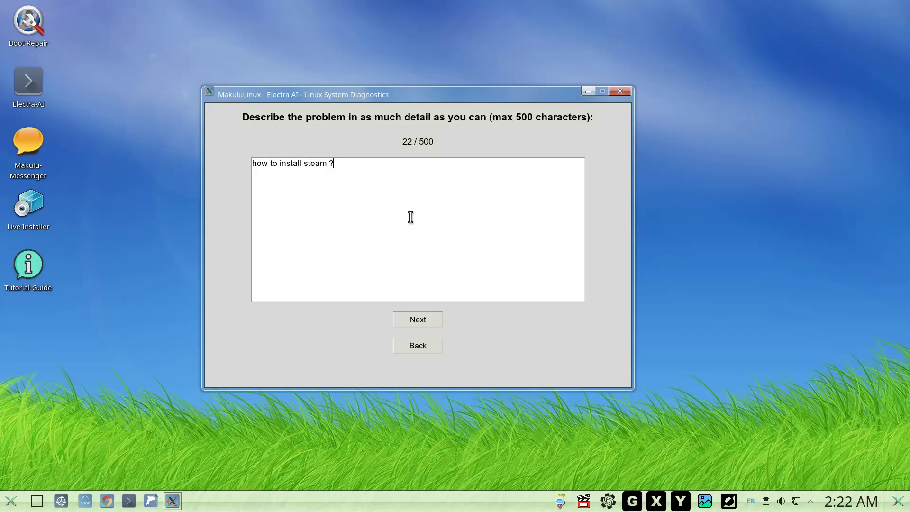
pyautogui.click(420, 320)
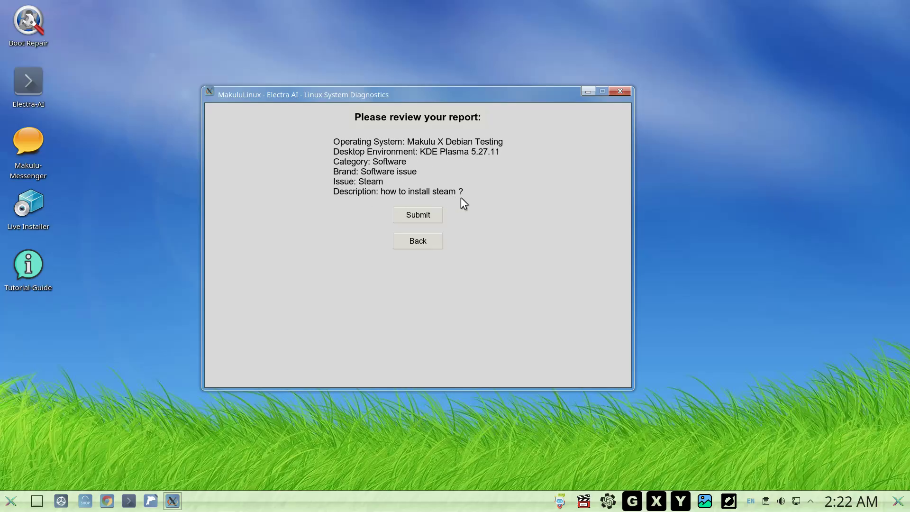
pyautogui.click(420, 215)
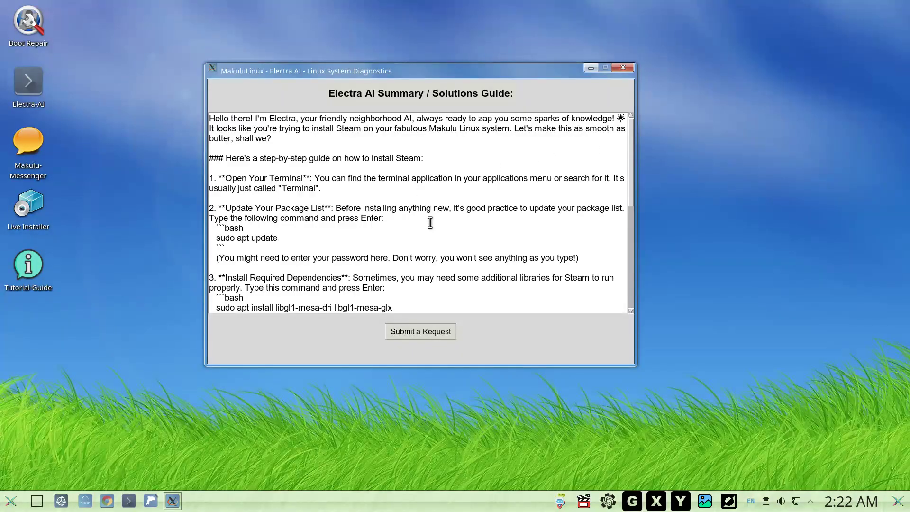
# Read through the generated solutions guide, including the Steam installation commands and additional tips.
pyautogui.scroll(-2, 422, 220)
pyautogui.scroll(-3, 400, 203)
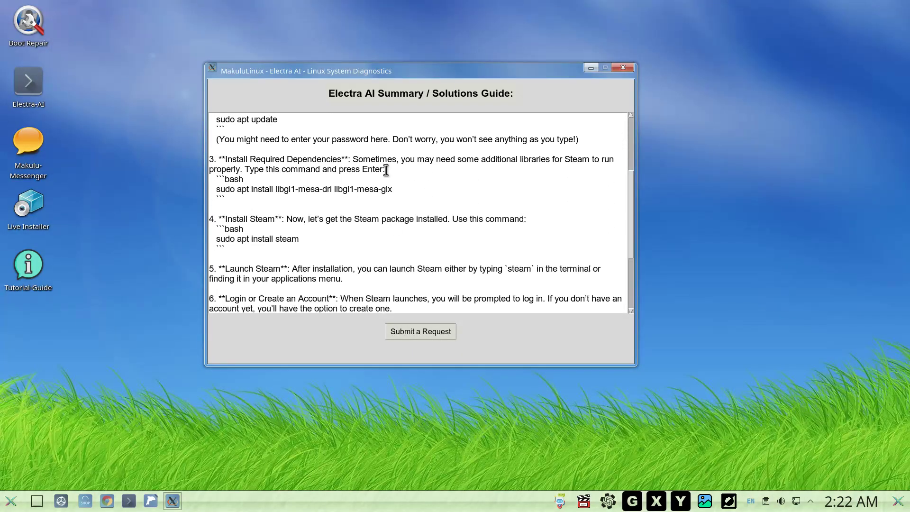
pyautogui.scroll(-3, 346, 234)
pyautogui.scroll(-2, 346, 258)
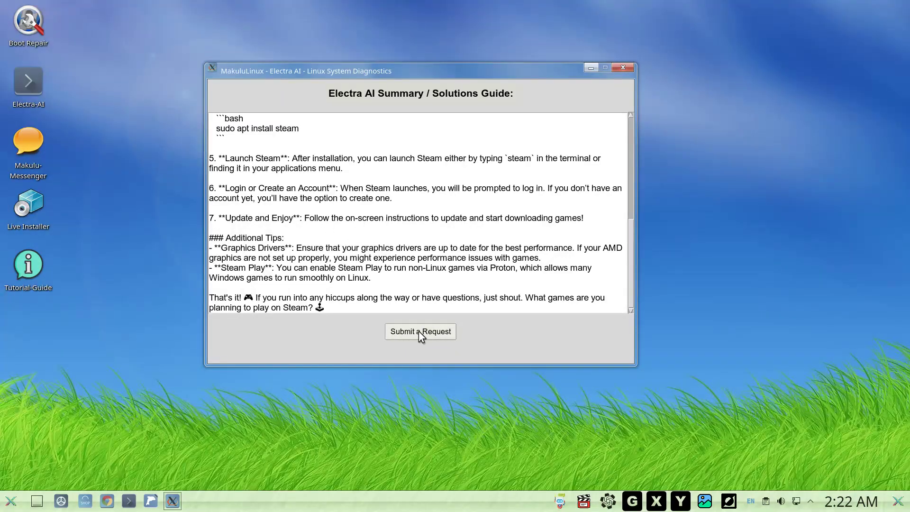
pyautogui.scroll(5, 371, 226)
pyautogui.scroll(-2, 356, 169)
pyautogui.scroll(-3, 356, 169)
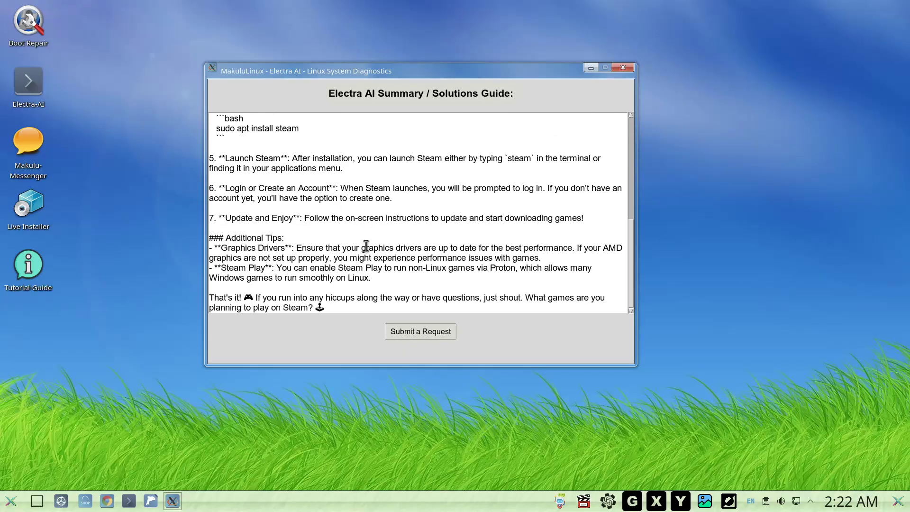
# Open a follow-up request from the guide and submit the question "what dependancies are needed ?".
pyautogui.click(437, 335)
pyautogui.moveTo(374, 45); pyautogui.dragTo(405, 44)
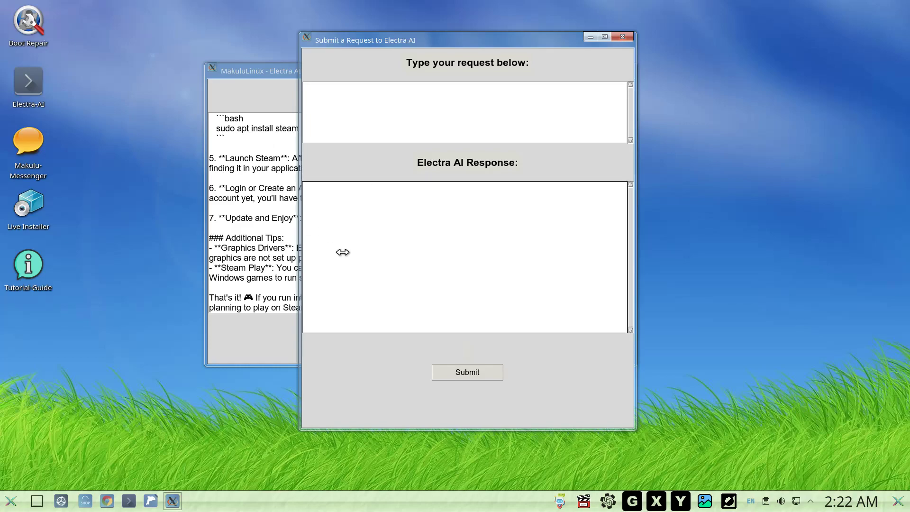
pyautogui.rightClick(166, 147)
pyautogui.click(349, 108)
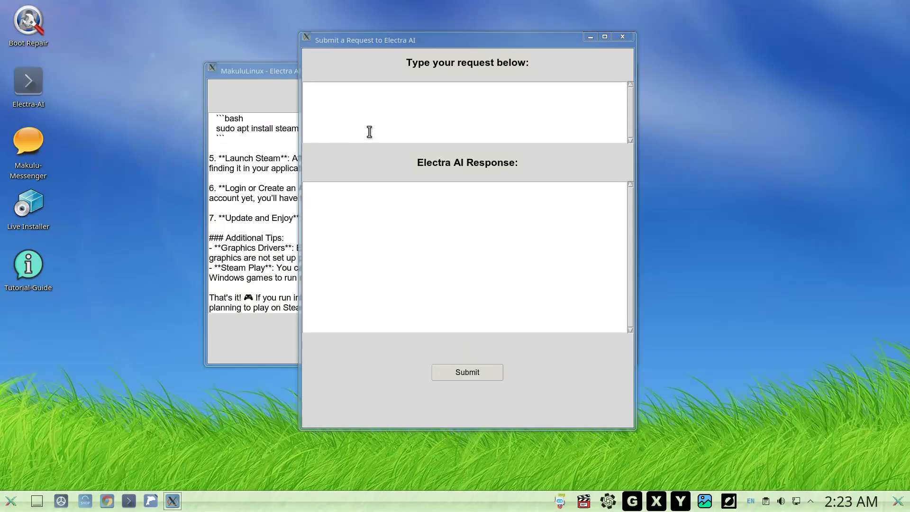
pyautogui.click(375, 118)
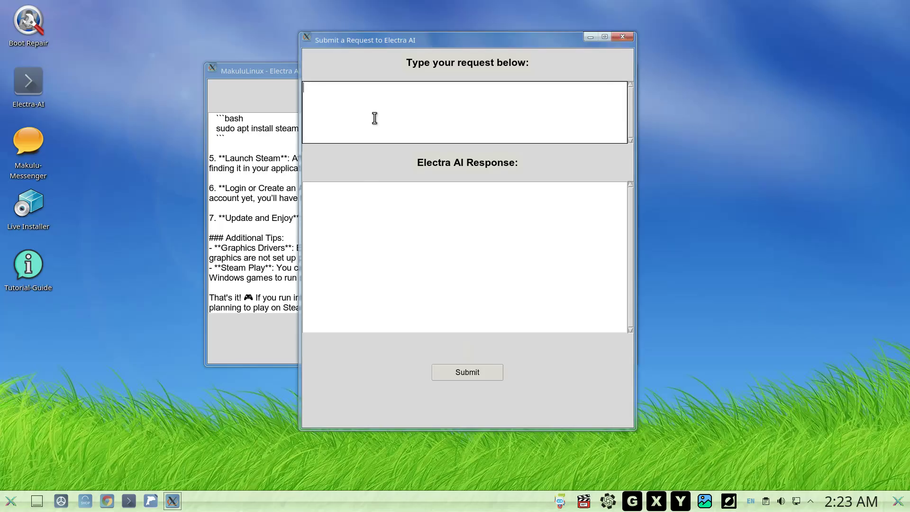
pyautogui.write('what dependancies are needed ?')
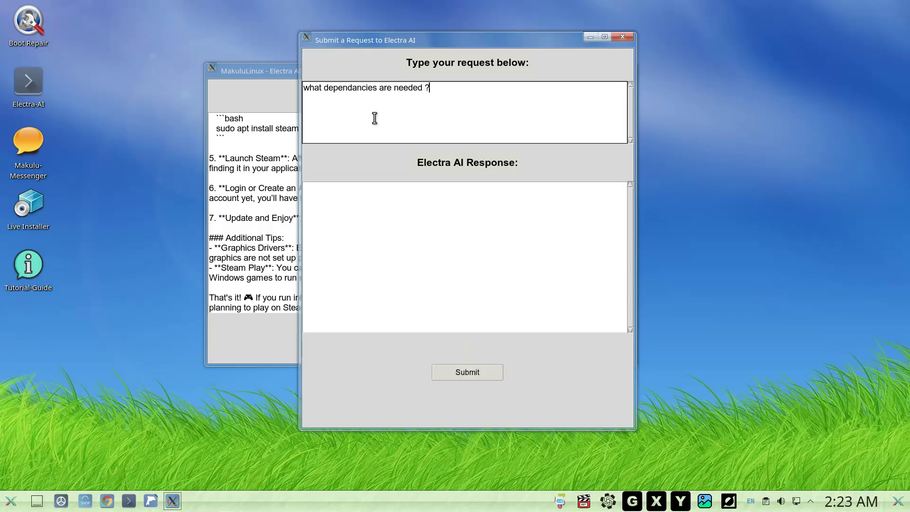
pyautogui.moveTo(418, 40); pyautogui.dragTo(344, 43)
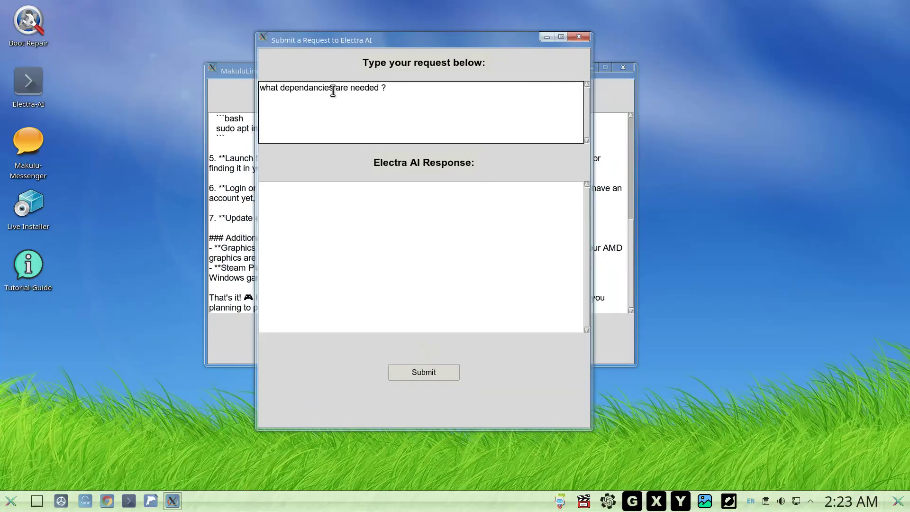
pyautogui.click(433, 370)
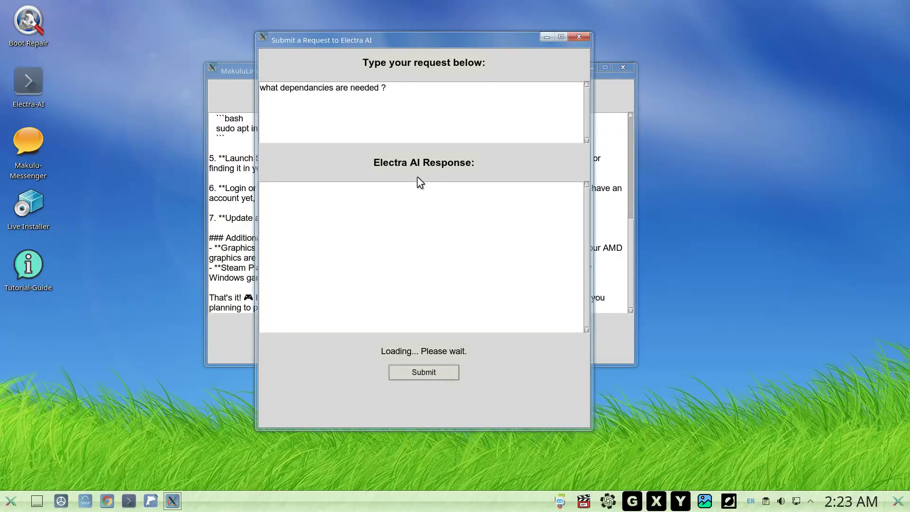
# Move the request window beside the solutions guide and highlight the dependency explanations in the AI response.
pyautogui.moveTo(379, 41); pyautogui.dragTo(526, 32)
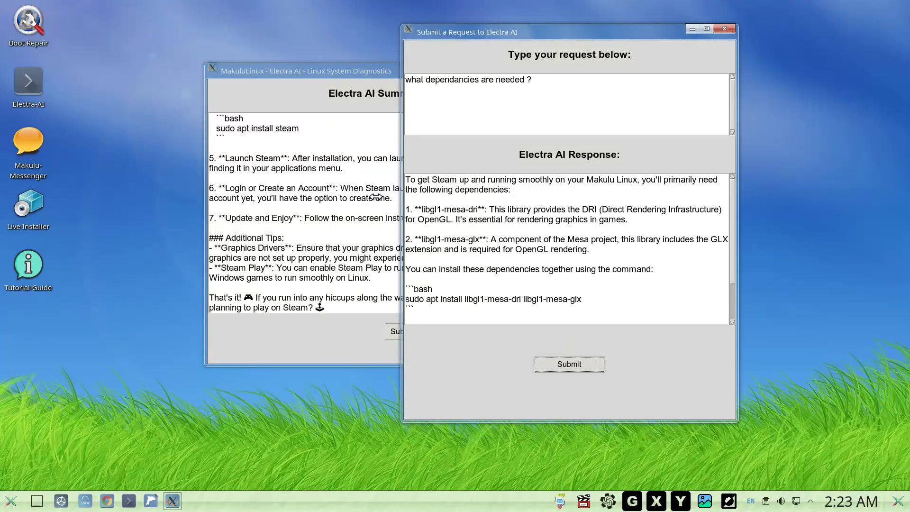
pyautogui.click(166, 224)
pyautogui.rightClick(165, 219)
pyautogui.click(484, 206)
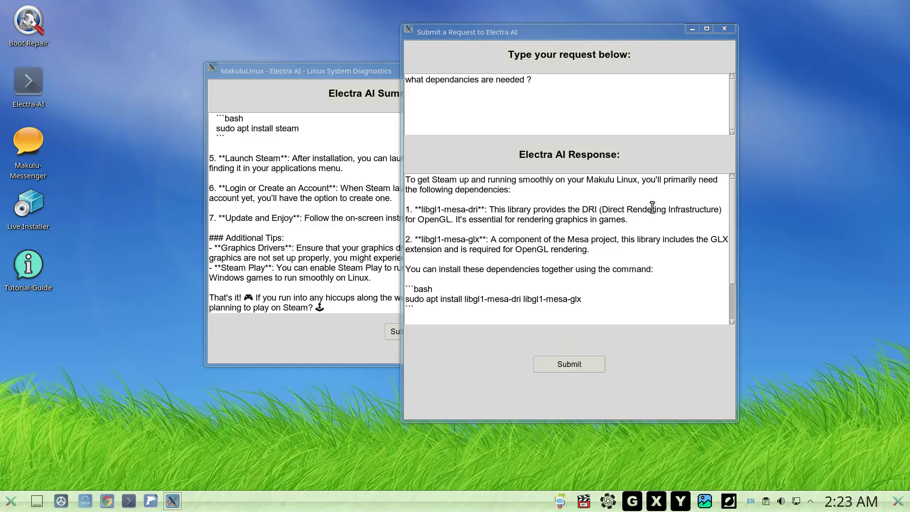
pyautogui.moveTo(663, 218); pyautogui.dragTo(413, 209)
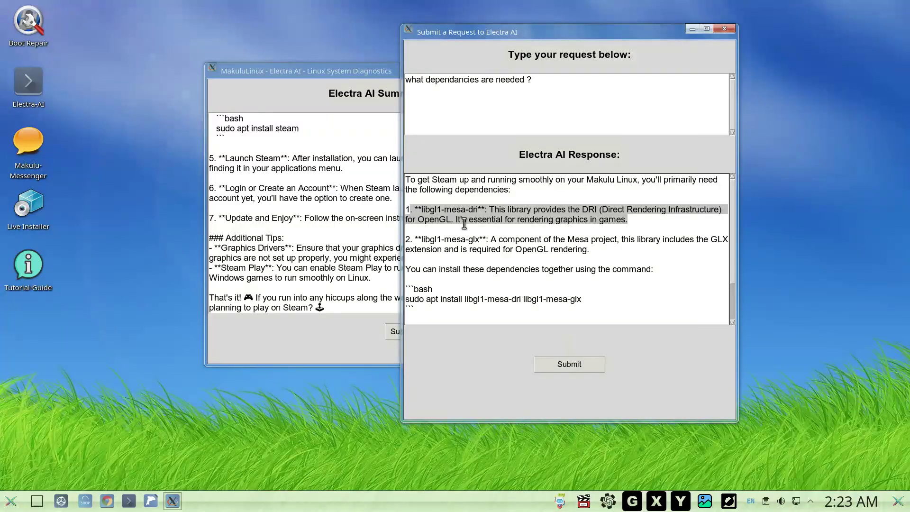
pyautogui.click(525, 217)
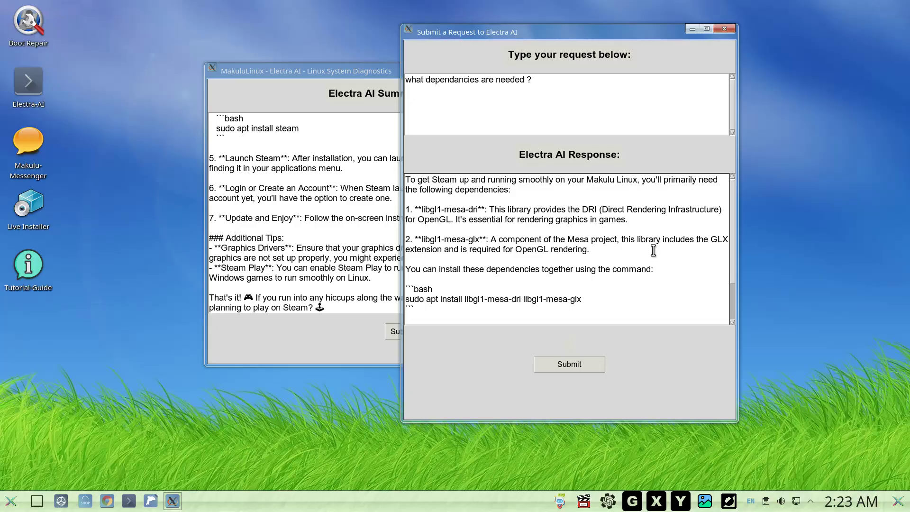
pyautogui.moveTo(592, 250); pyautogui.dragTo(399, 180)
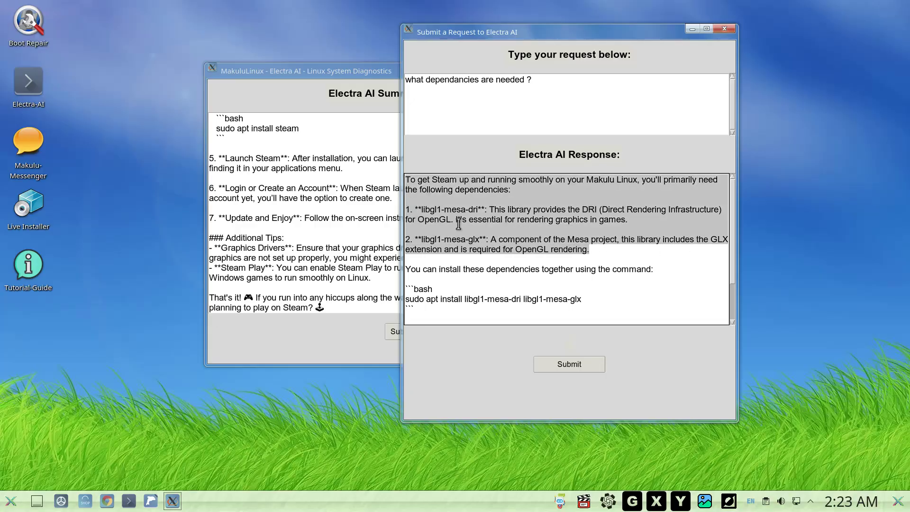
# Highlight the dependency list and its install command in the AI response, then clear the highlight.
pyautogui.click(478, 244)
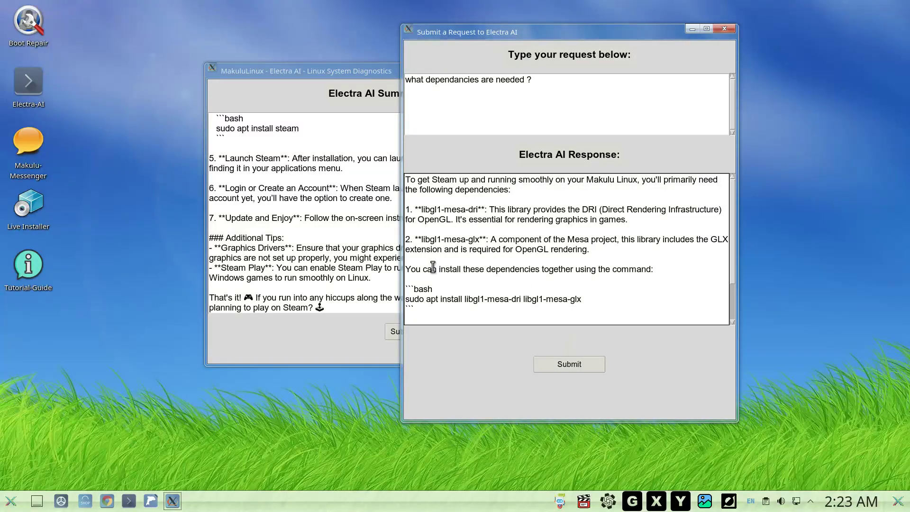
pyautogui.moveTo(592, 300); pyautogui.dragTo(394, 181)
pyautogui.click(427, 218)
# Move the follow-up request window over the solutions guide and close it.
pyautogui.moveTo(496, 32); pyautogui.dragTo(362, 25)
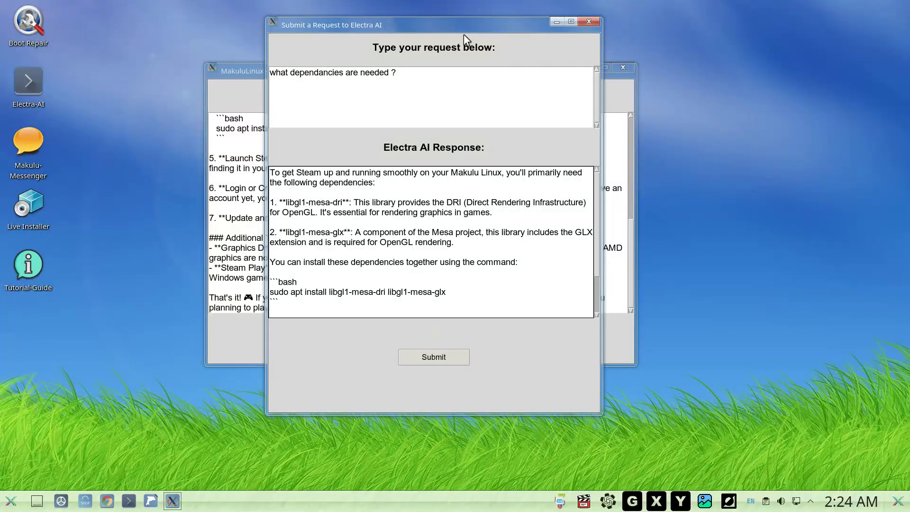
pyautogui.moveTo(460, 30); pyautogui.dragTo(464, 23)
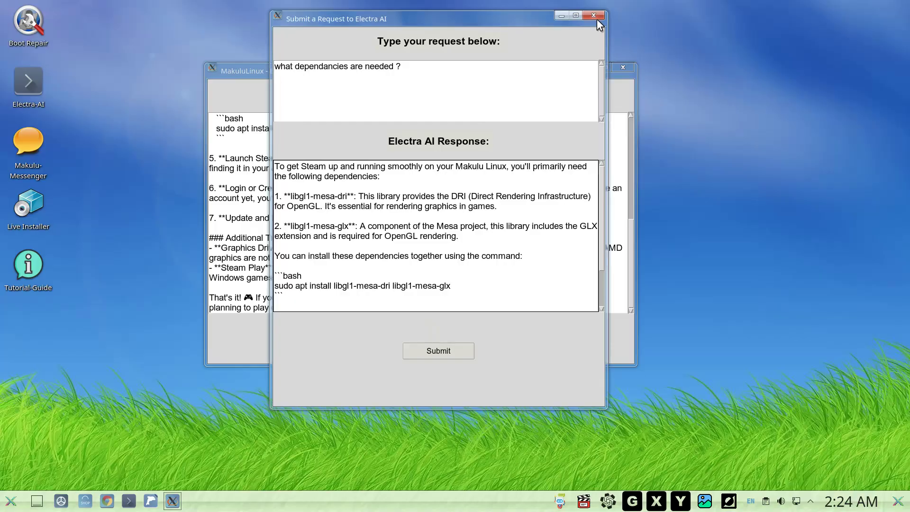
pyautogui.click(595, 17)
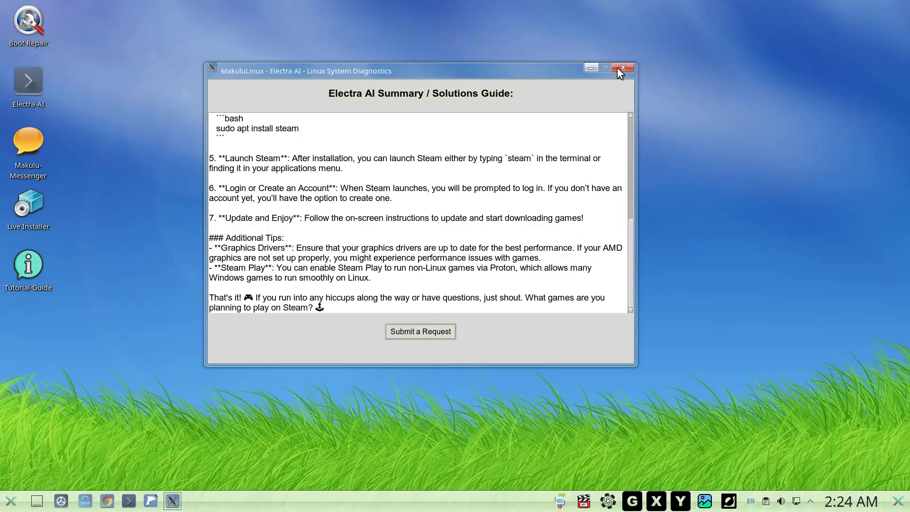
# Relaunch the Electra AI diagnostics tool from a Konsole terminal and position its window over the terminal.
pyautogui.click(15, 501)
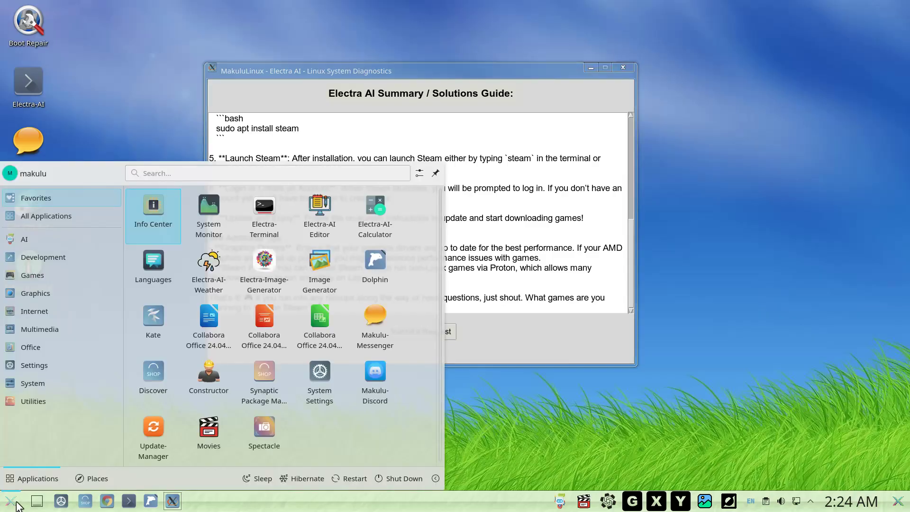
pyautogui.click(14, 502)
pyautogui.click(129, 500)
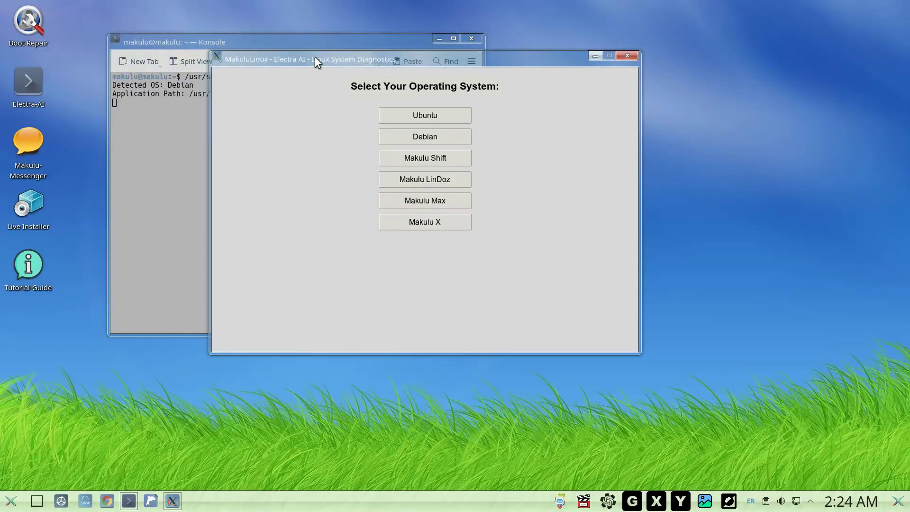
pyautogui.moveTo(315, 56); pyautogui.dragTo(325, 56)
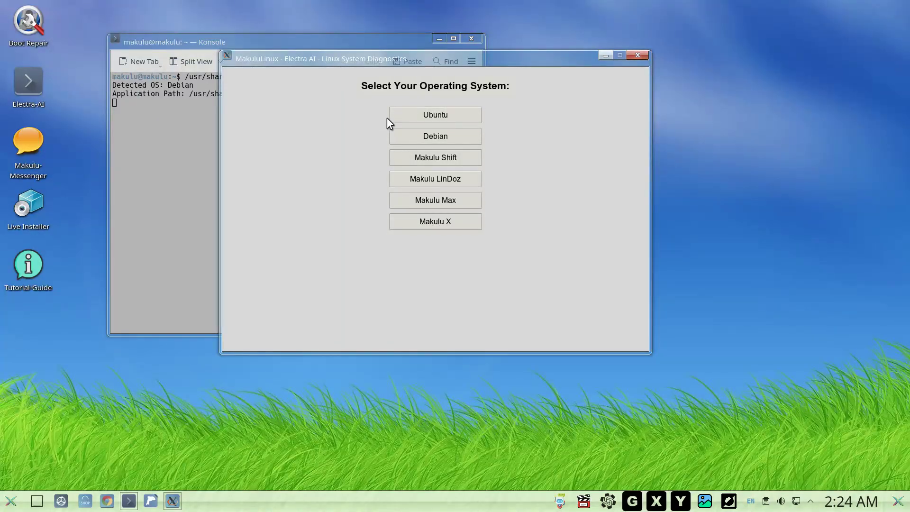
# Start a new report for Makulu X, choosing GPU as category, AMD as brand and "Driver installation issue" as the problem.
pyautogui.click(436, 219)
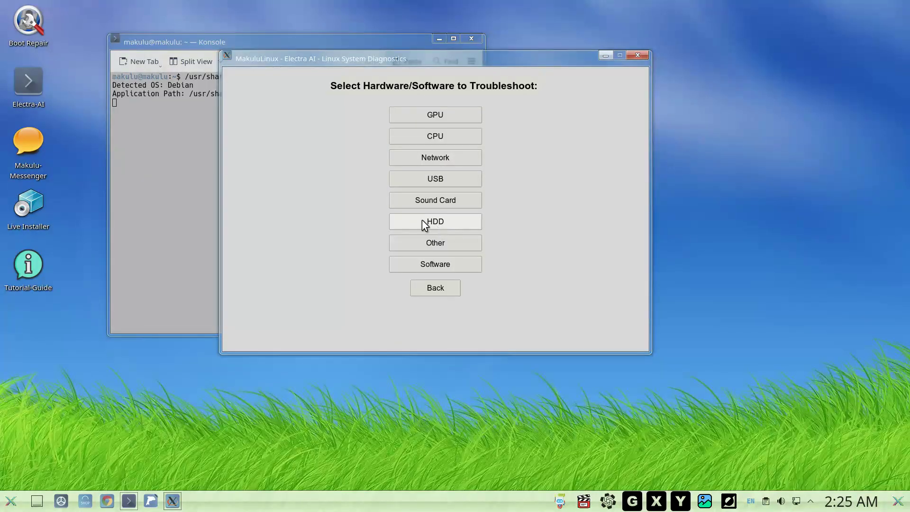
pyautogui.click(422, 119)
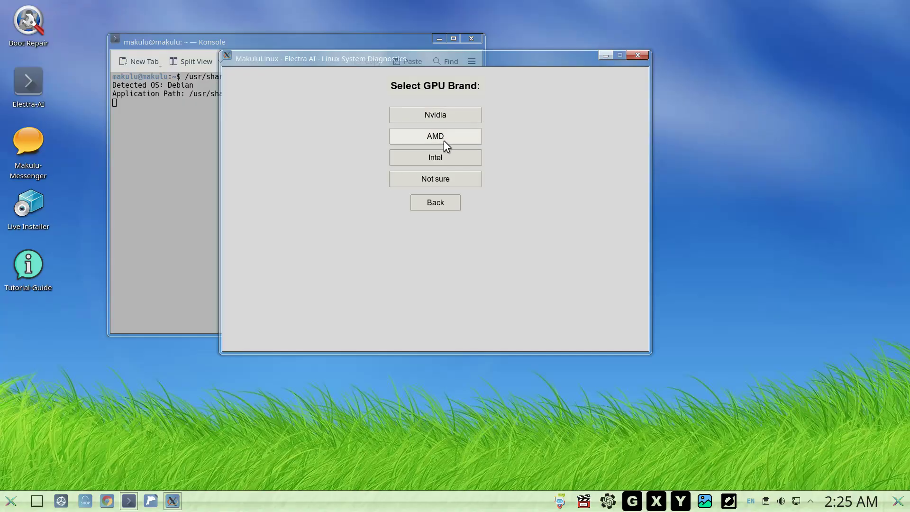
pyautogui.click(444, 135)
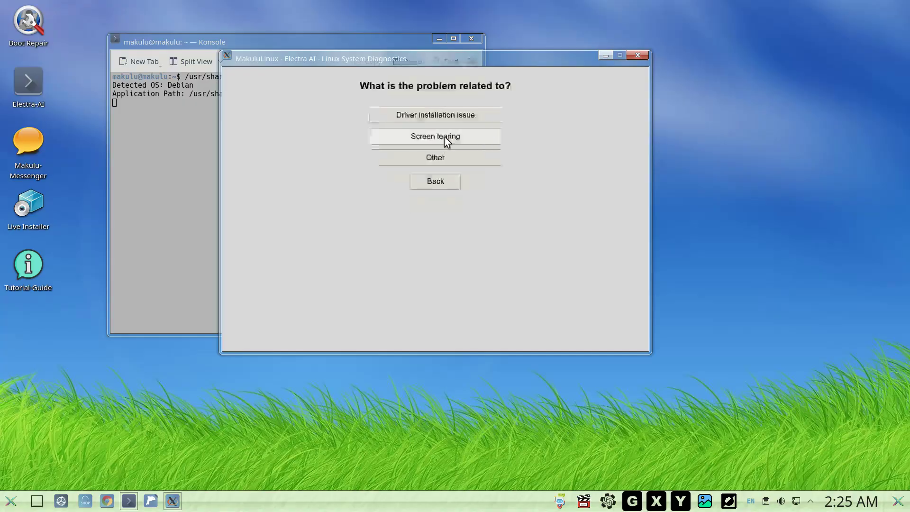
pyautogui.click(434, 114)
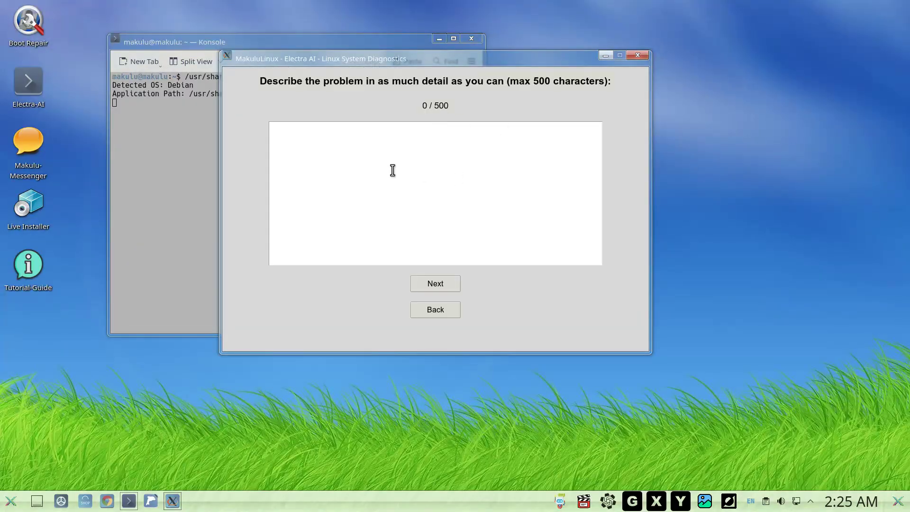
# Describe the problem as "how to install my amd drivers ?" and submit the reviewed report.
pyautogui.write('how t')
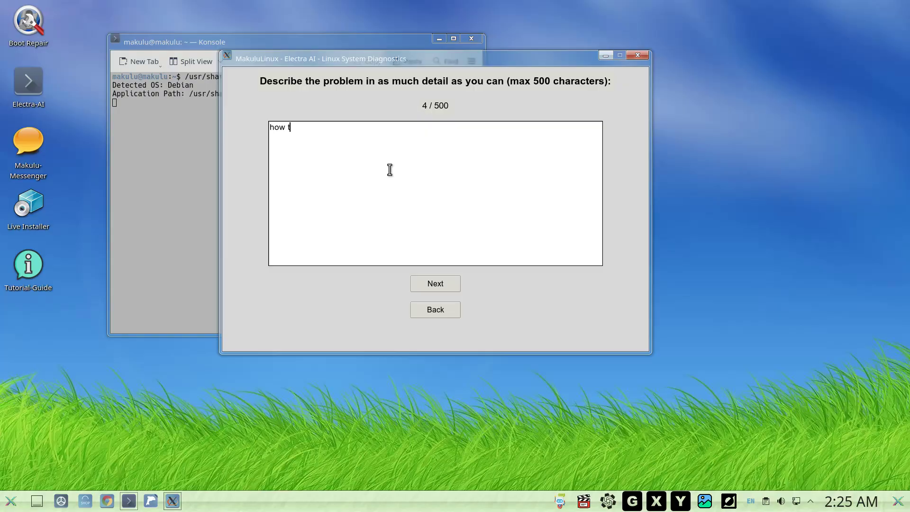
pyautogui.write('o install my amd drivers ?')
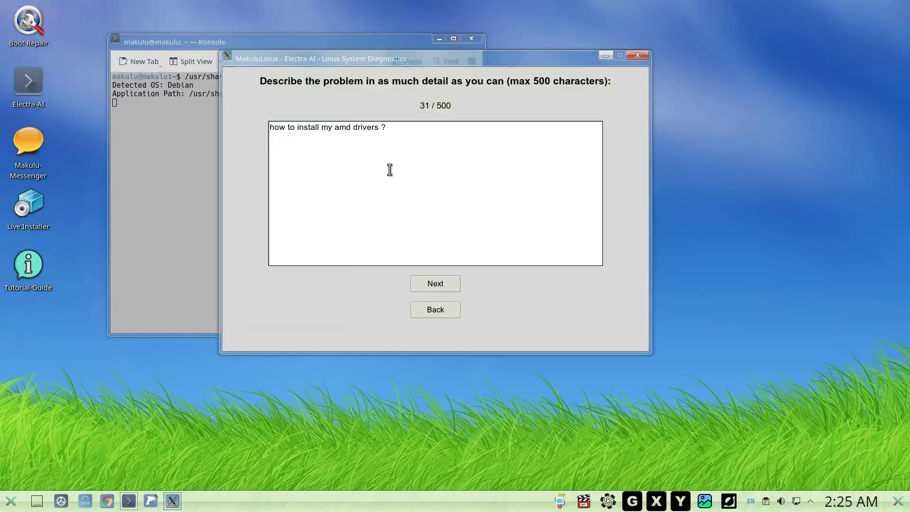
pyautogui.click(447, 285)
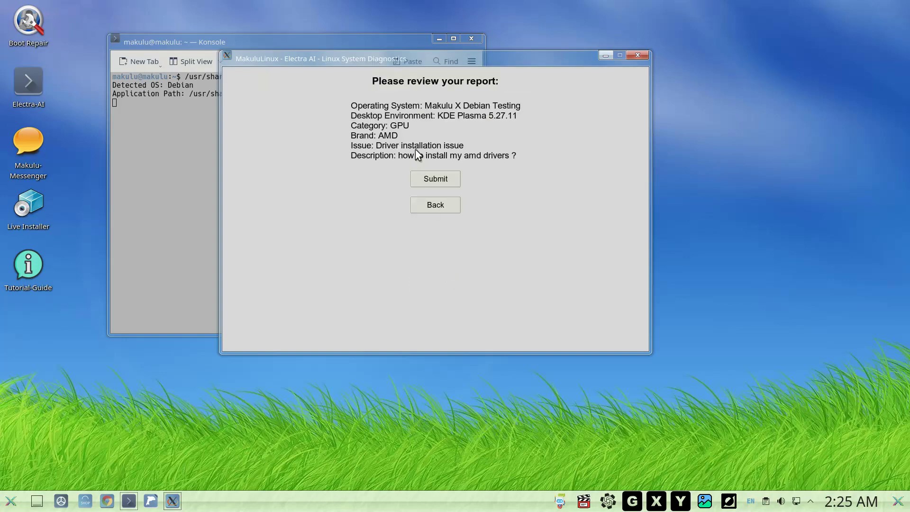
pyautogui.click(430, 179)
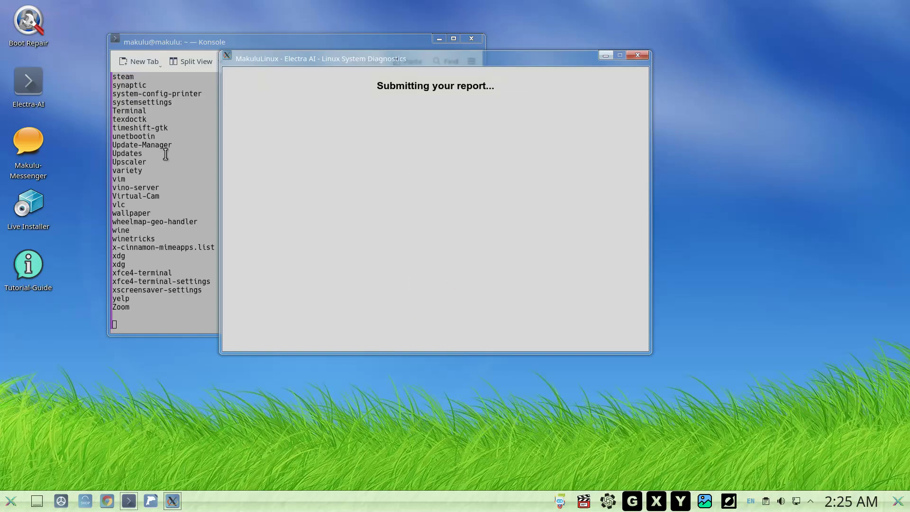
# Examine the terminal output back up to the submitted report details and the system summary.
pyautogui.click(166, 154)
pyautogui.scroll(20, 246, 202)
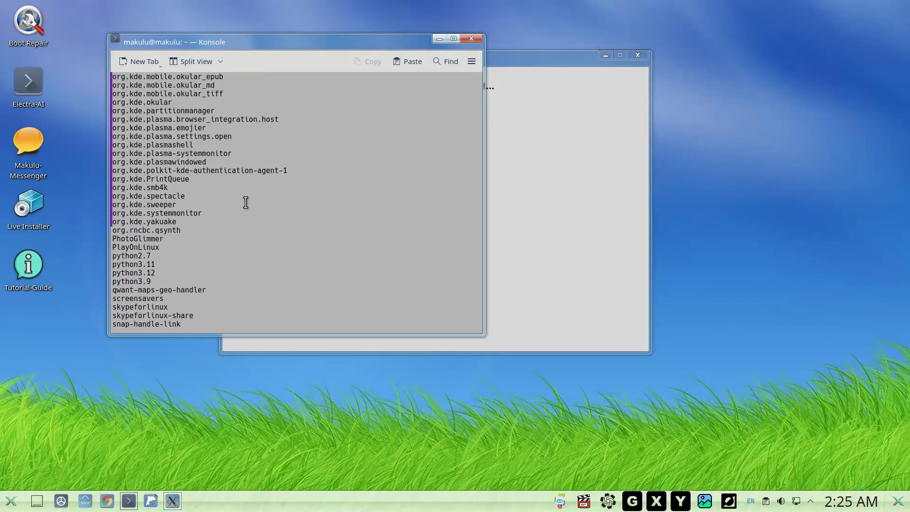
pyautogui.scroll(10, 245, 202)
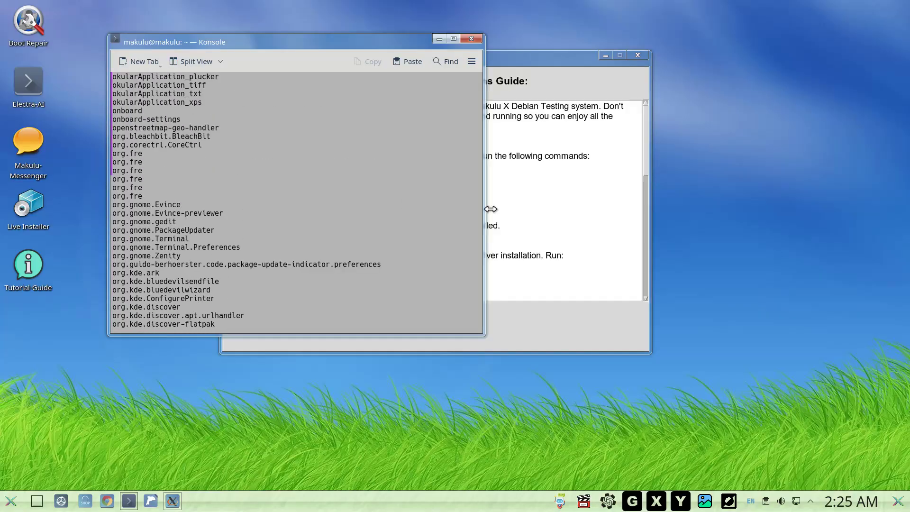
pyautogui.click(543, 210)
pyautogui.click(204, 171)
pyautogui.scroll(20, 203, 171)
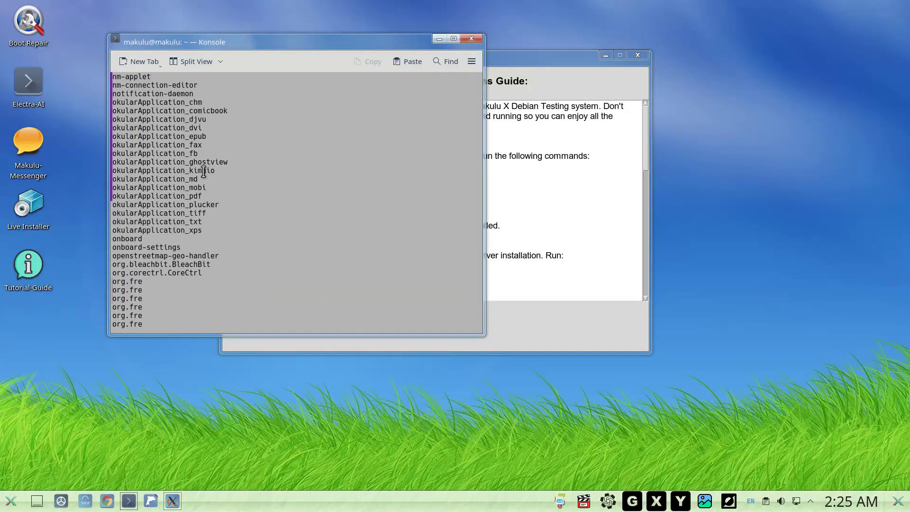
pyautogui.scroll(20, 202, 171)
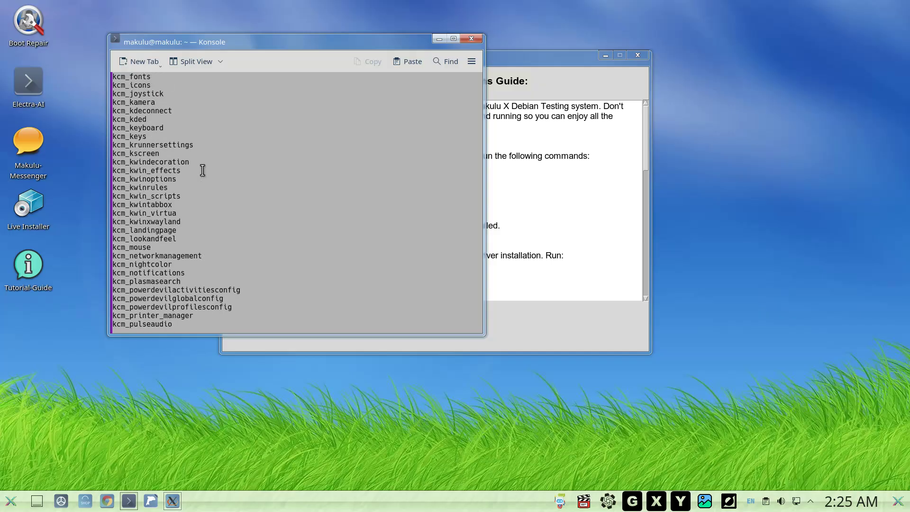
pyautogui.scroll(11, 202, 171)
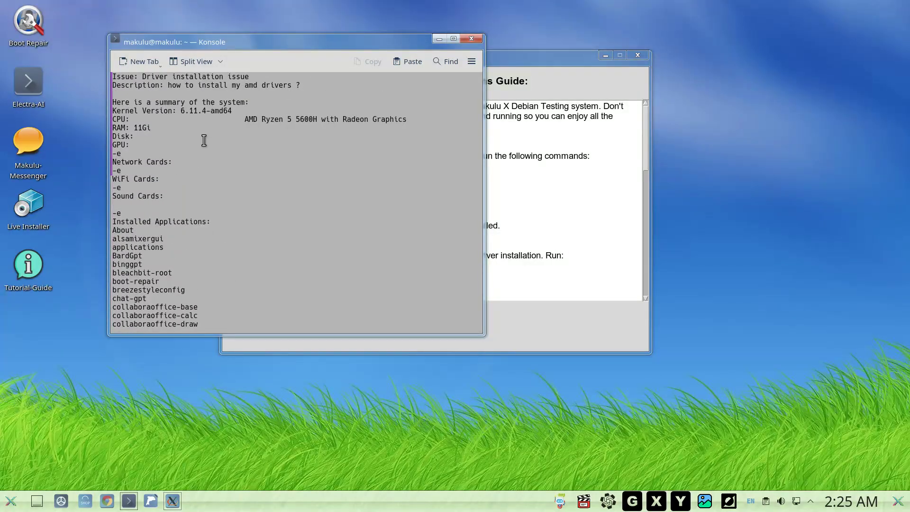
pyautogui.scroll(1, 204, 140)
pyautogui.scroll(1, 188, 122)
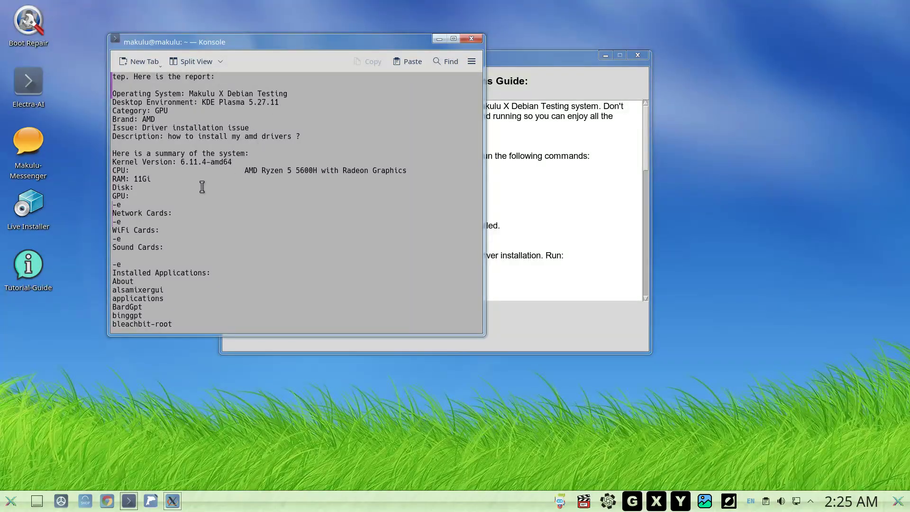
# Read through the system summary and the installed applications list down to the end of the terminal output.
pyautogui.scroll(-3, 229, 221)
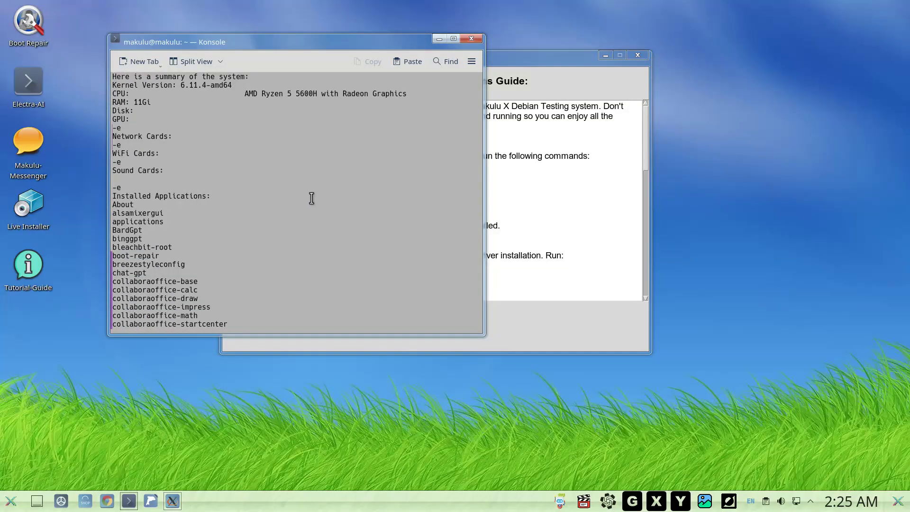
pyautogui.scroll(-5, 312, 198)
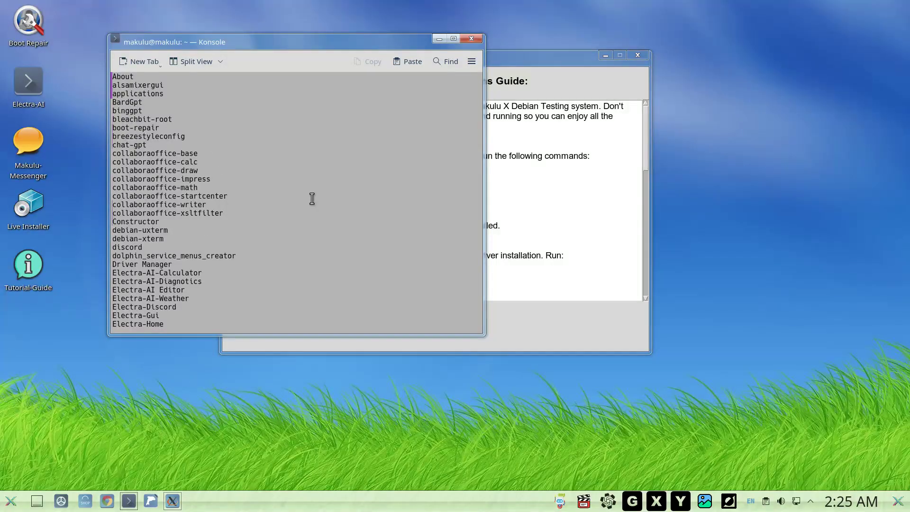
pyautogui.scroll(-7, 312, 199)
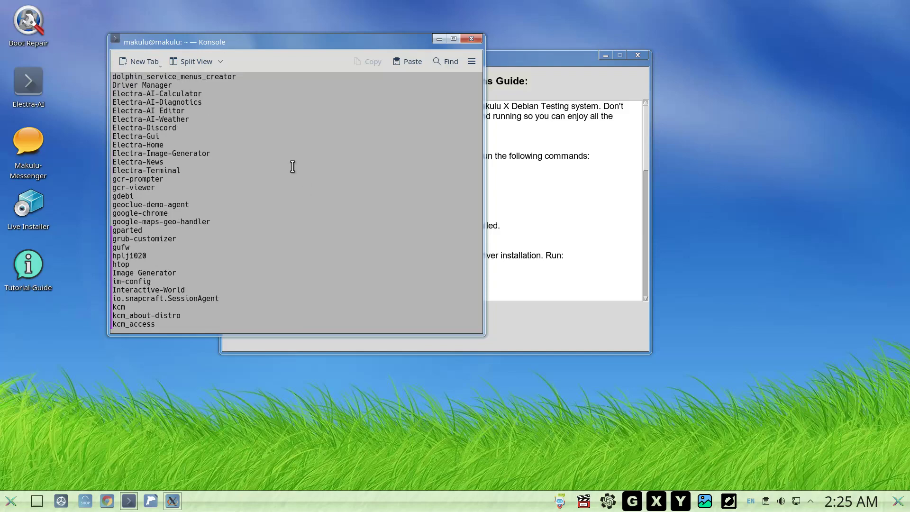
pyautogui.scroll(-3, 292, 168)
pyautogui.scroll(-20, 293, 168)
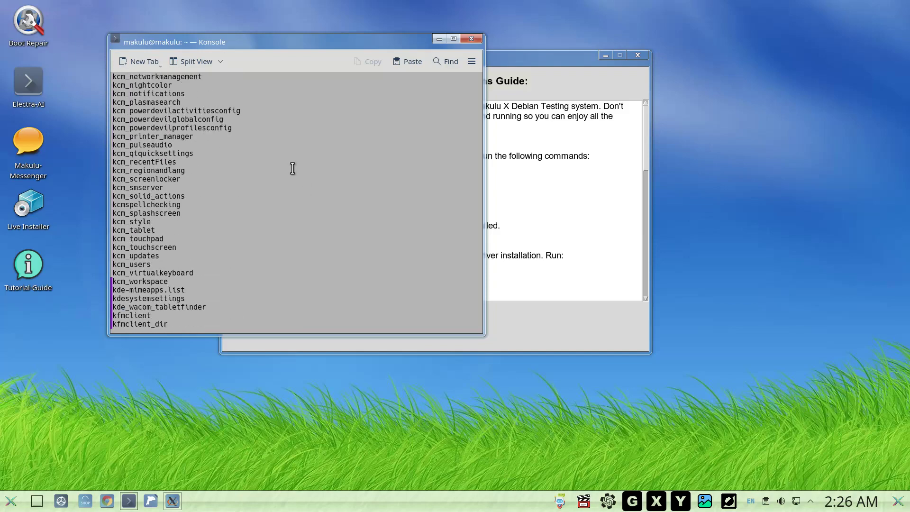
pyautogui.scroll(-20, 293, 168)
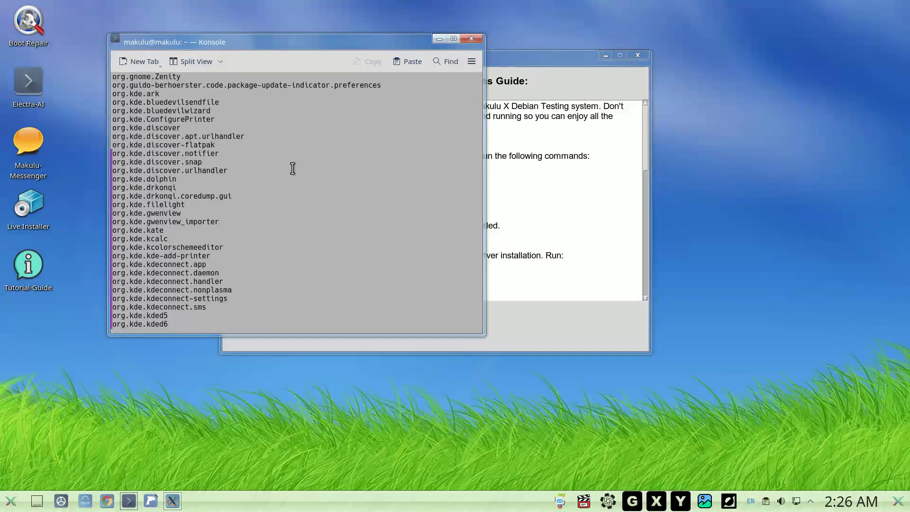
pyautogui.scroll(-20, 292, 168)
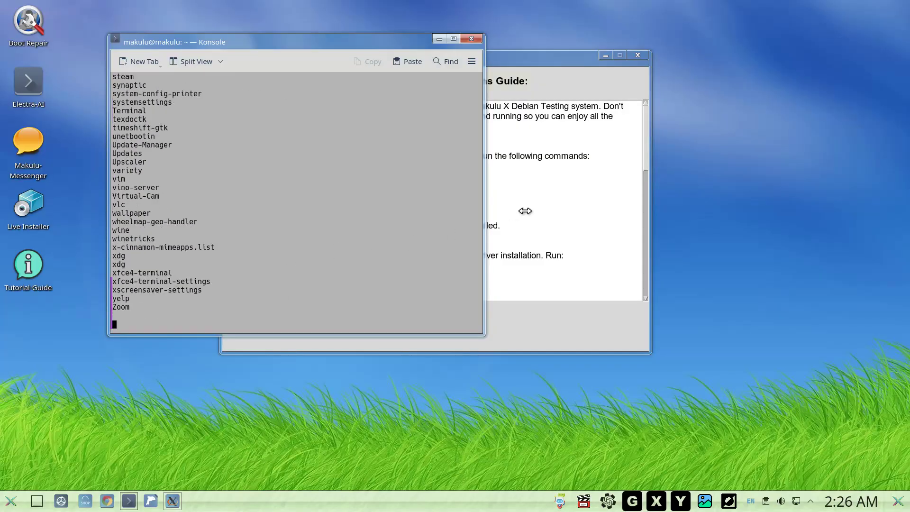
# Bring the AMD driver solutions guide in front of the terminal.
pyautogui.click(521, 173)
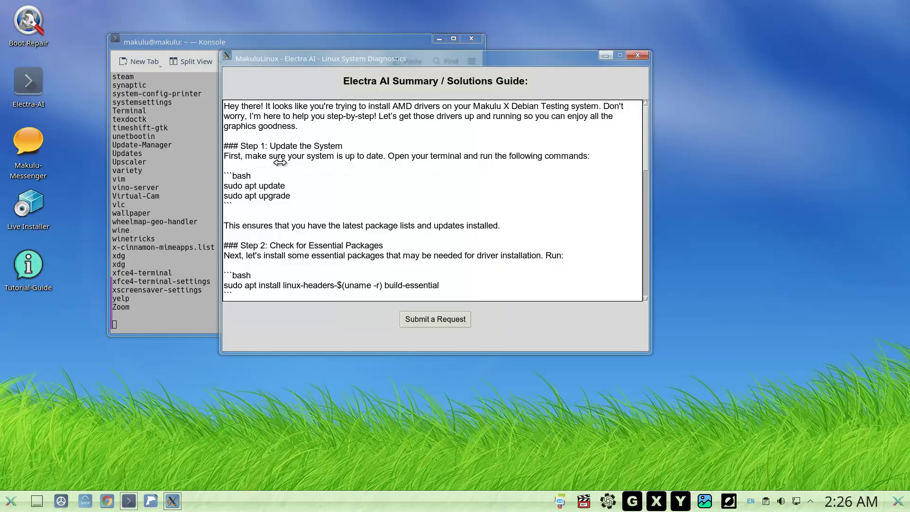
pyautogui.rightClick(85, 189)
pyautogui.click(367, 175)
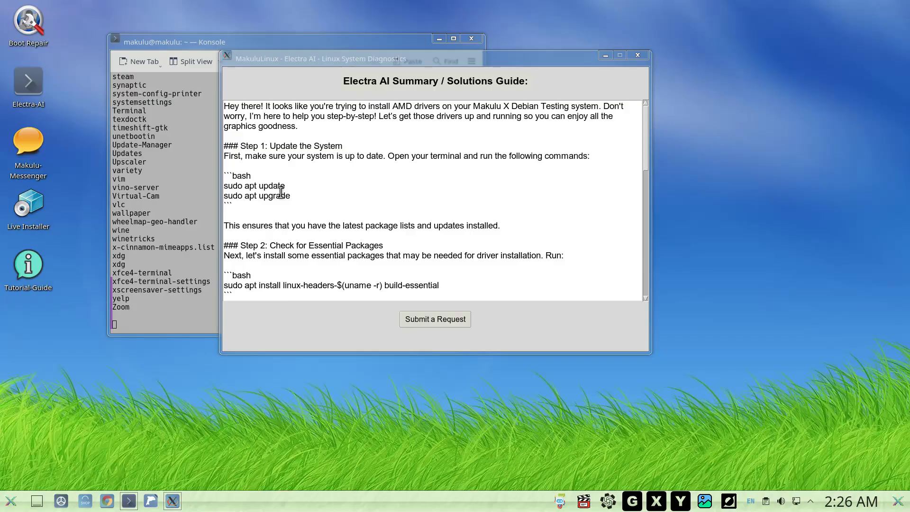
# Look over the installed applications list in the terminal once more, comparing it with the solutions guide.
pyautogui.click(169, 187)
pyautogui.scroll(20, 170, 188)
pyautogui.scroll(15, 171, 188)
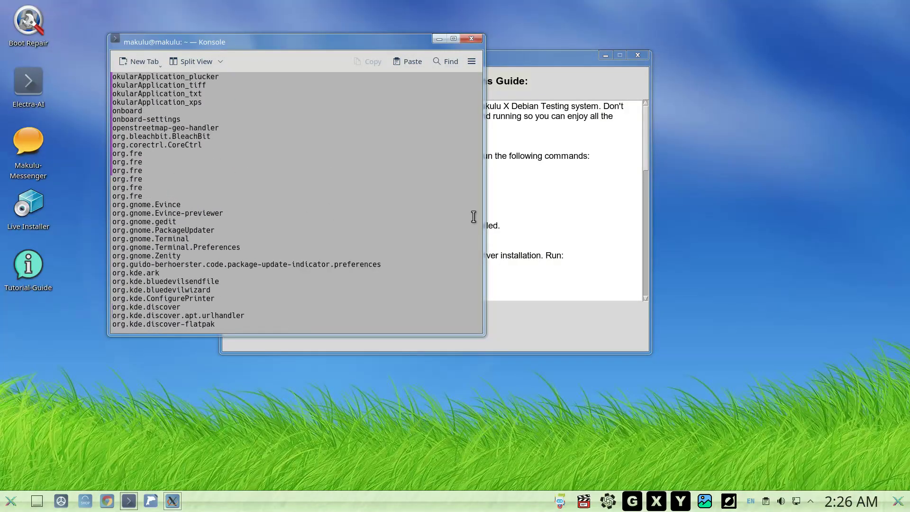
pyautogui.click(509, 216)
pyautogui.rightClick(81, 163)
pyautogui.press('Escape')
pyautogui.click(195, 153)
pyautogui.scroll(10, 195, 153)
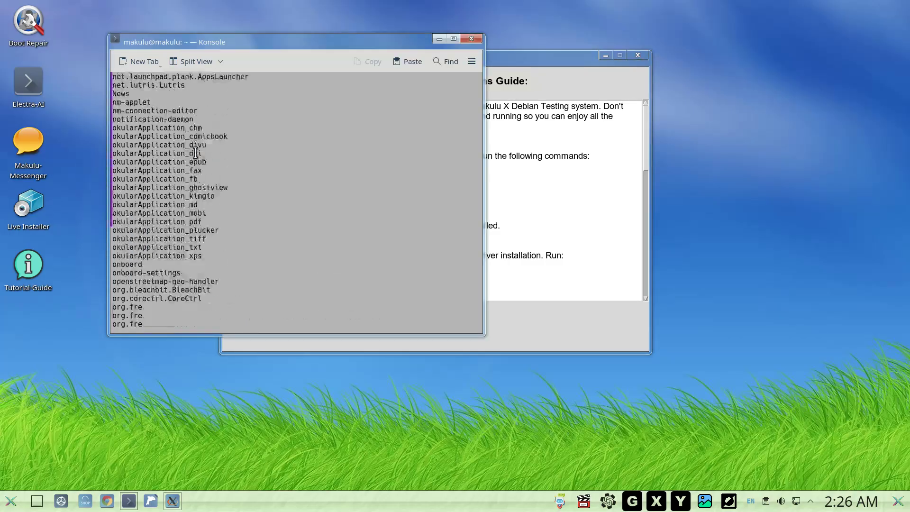
pyautogui.scroll(-9, 199, 156)
pyautogui.scroll(-15, 283, 185)
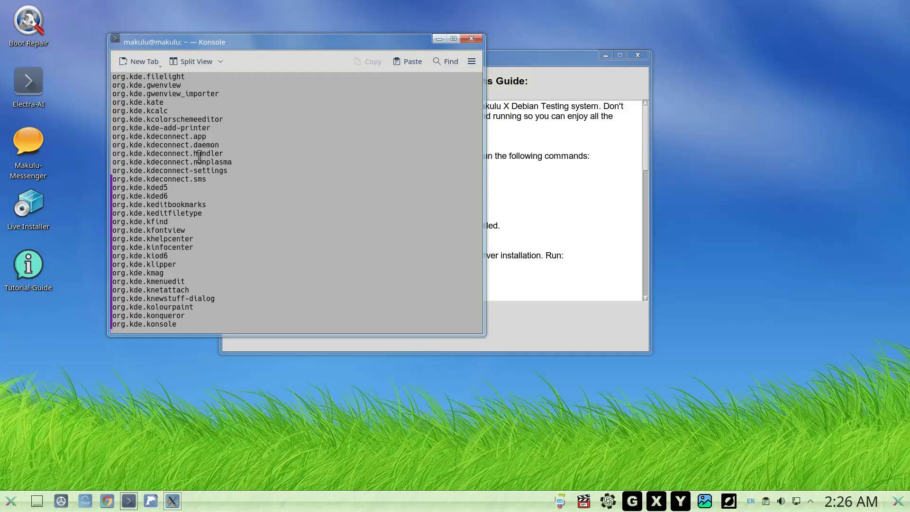
pyautogui.scroll(-11, 284, 186)
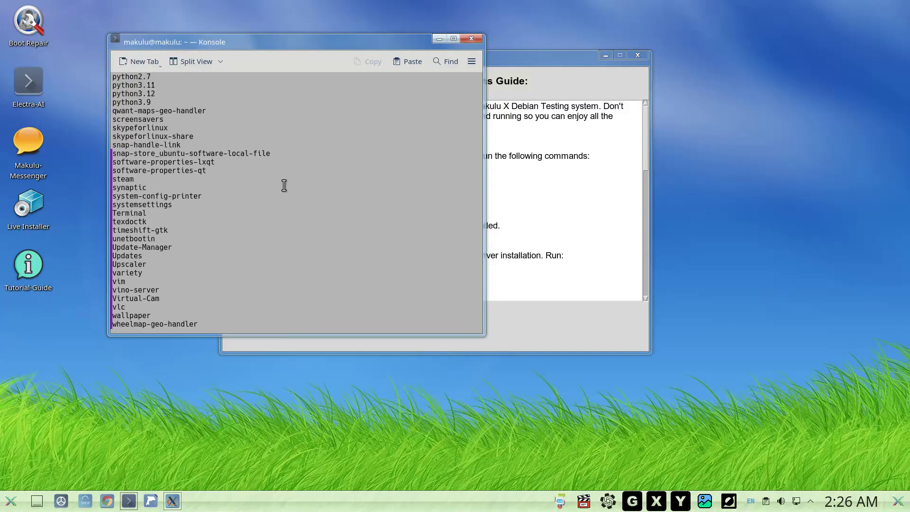
# Return from the terminal to the opening steps of the AMD driver solutions guide.
pyautogui.click(541, 181)
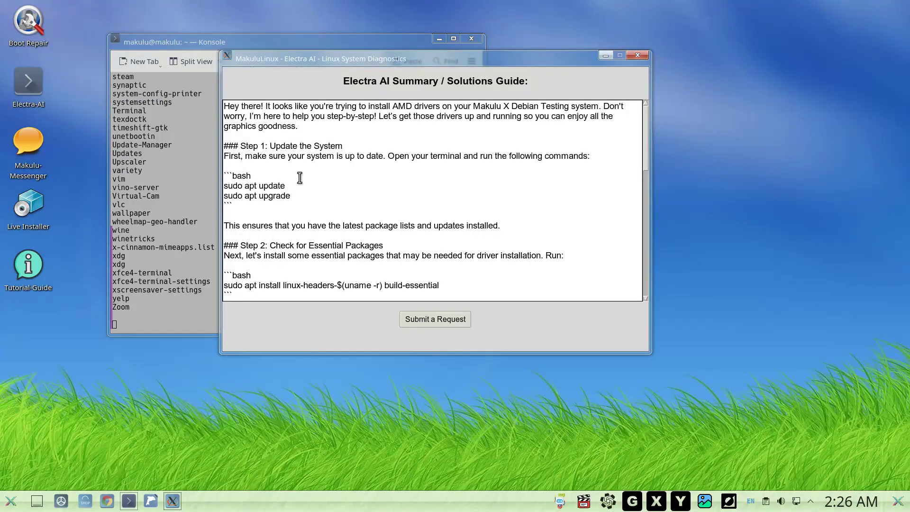
pyautogui.click(193, 169)
pyautogui.click(517, 188)
pyautogui.rightClick(84, 133)
pyautogui.click(101, 90)
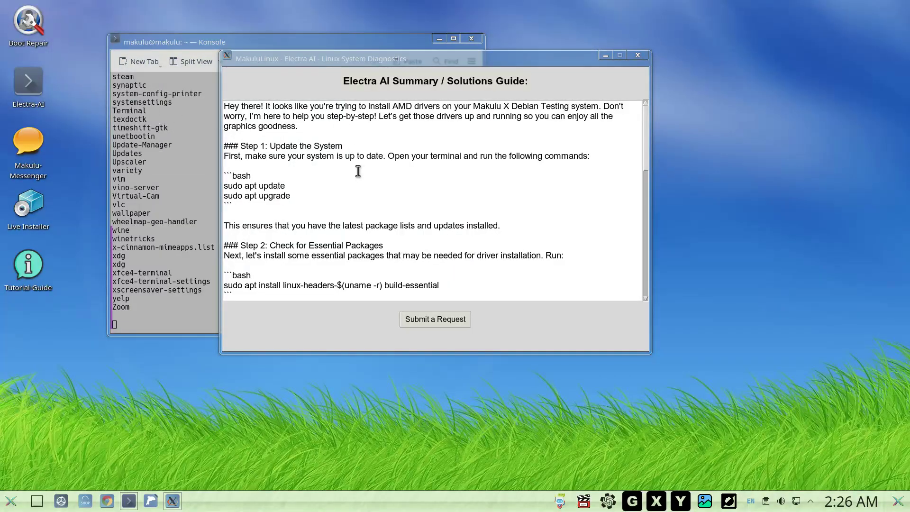
# Review the submitted report in the terminal, highlighting it from the installed applications back up to the operating system line.
pyautogui.click(177, 166)
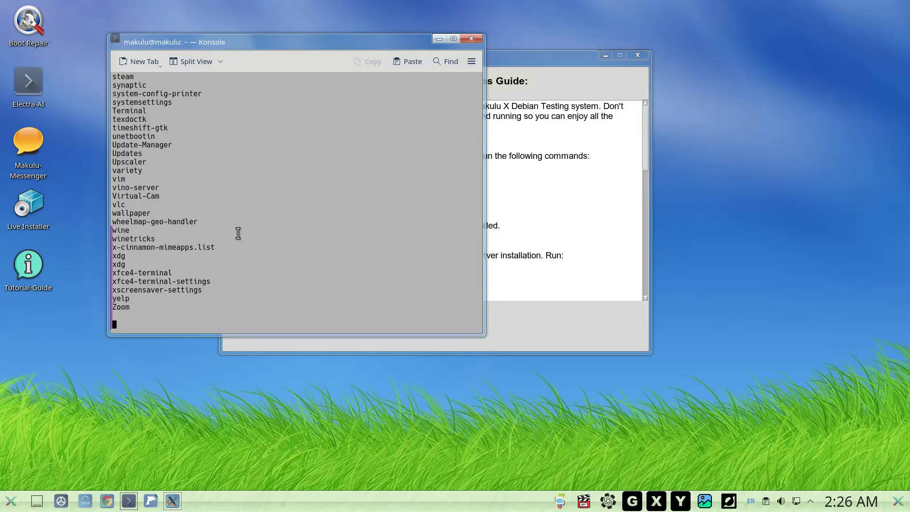
pyautogui.moveTo(214, 301); pyautogui.dragTo(142, 187)
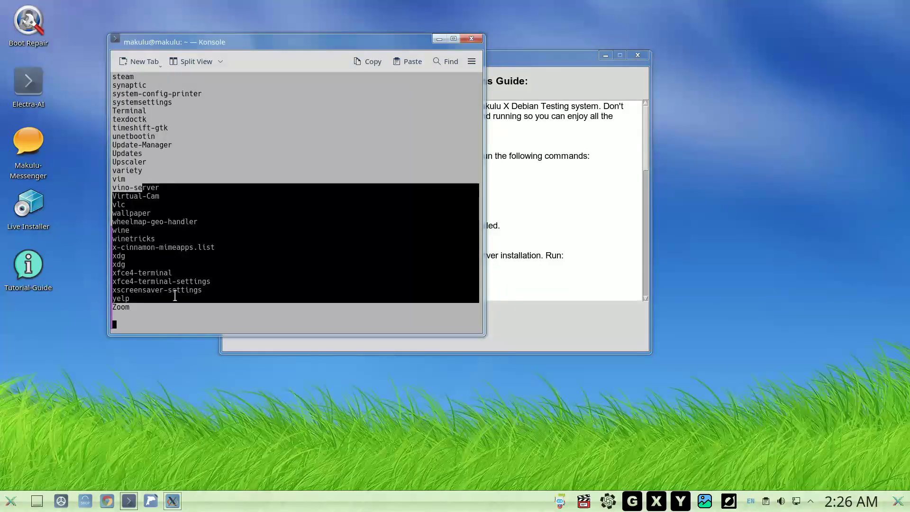
pyautogui.click(170, 307)
pyautogui.moveTo(169, 310); pyautogui.dragTo(111, 117)
pyautogui.scroll(3, 136, 118)
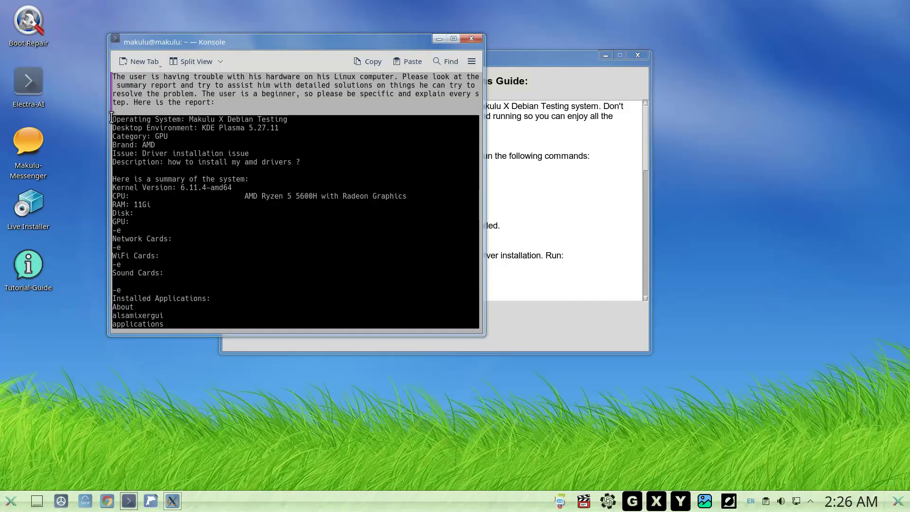
pyautogui.click(352, 164)
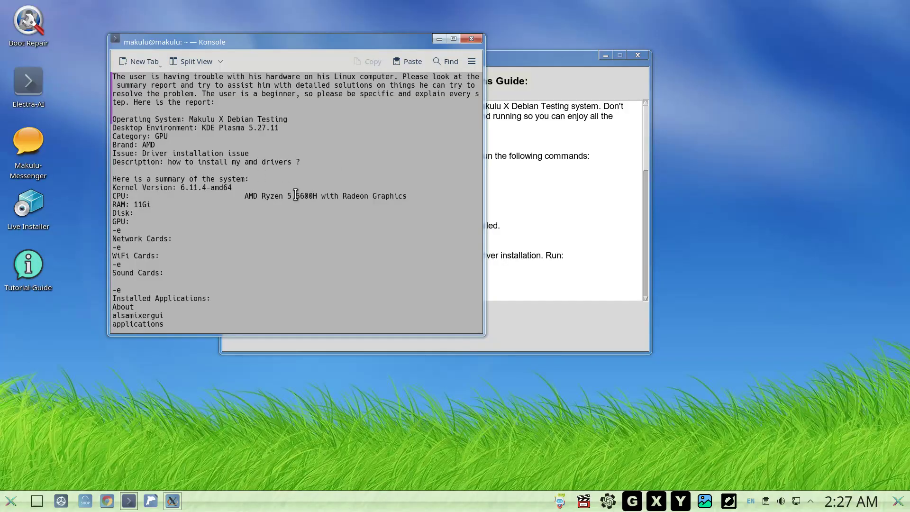
pyautogui.scroll(-4, 302, 210)
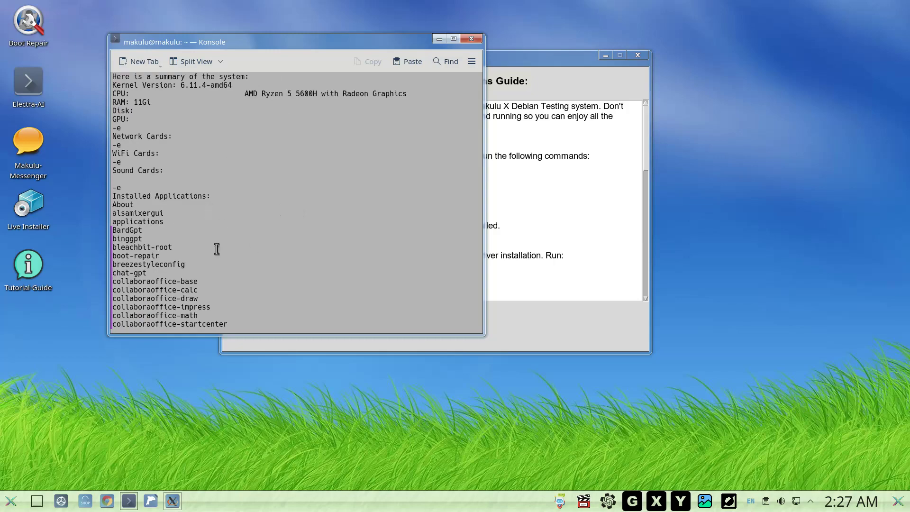
# Return to the AMD driver solutions guide and read it through to the troubleshooting and additional tips sections.
pyautogui.click(514, 198)
pyautogui.rightClick(101, 120)
pyautogui.click(93, 122)
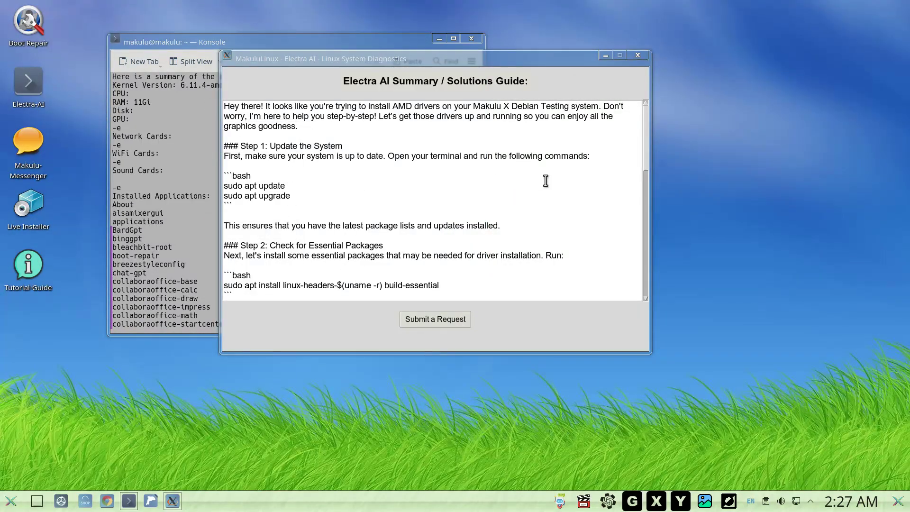
pyautogui.scroll(-5, 576, 203)
pyautogui.scroll(5, 569, 200)
pyautogui.scroll(-6, 469, 187)
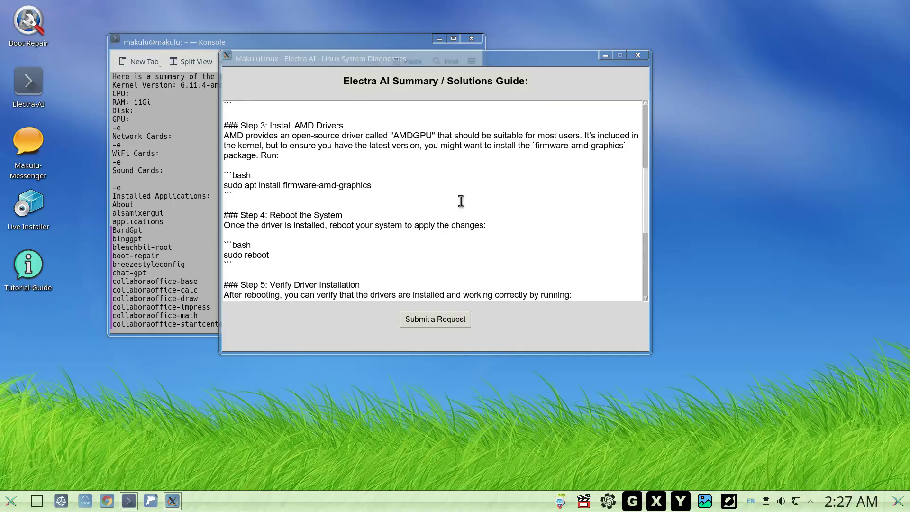
pyautogui.scroll(-7, 460, 200)
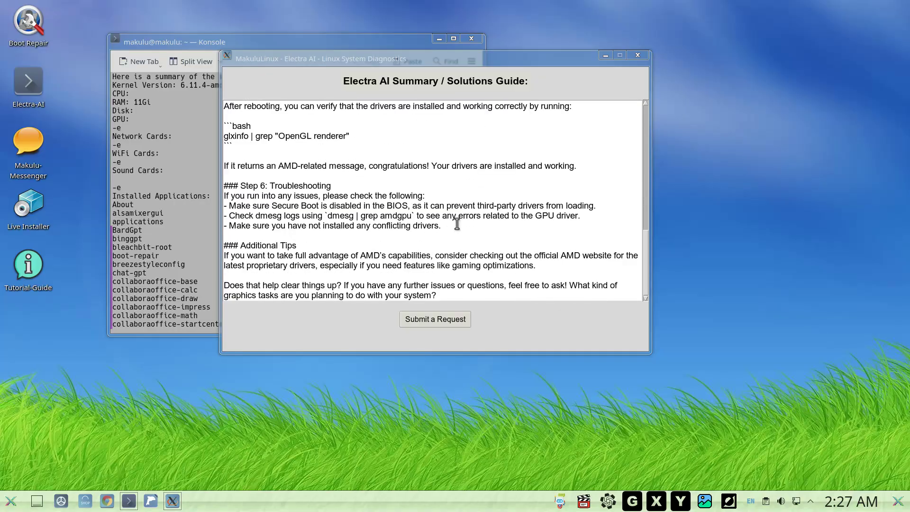
# Submit a follow-up request asking "is amd better for linux than nvidia ? which do you recommend compatbility wise especially for gaming ?".
pyautogui.click(432, 319)
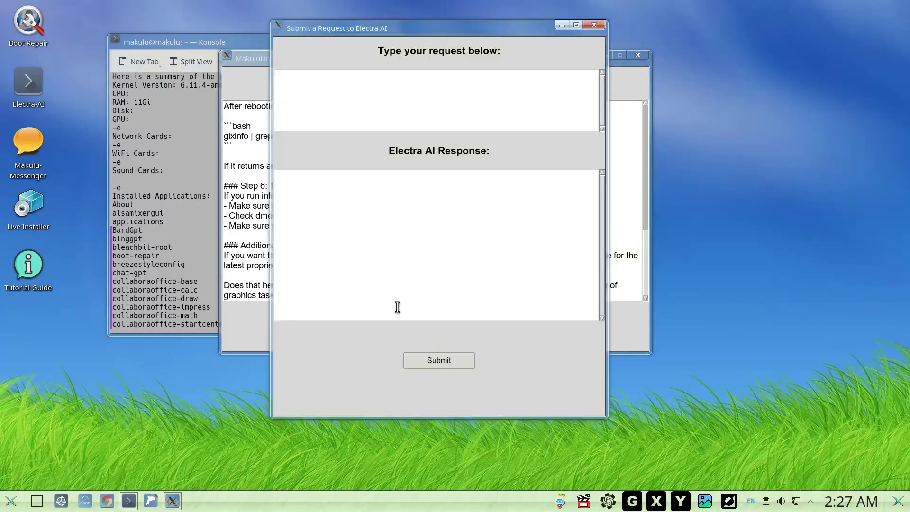
pyautogui.moveTo(366, 27); pyautogui.dragTo(413, 42)
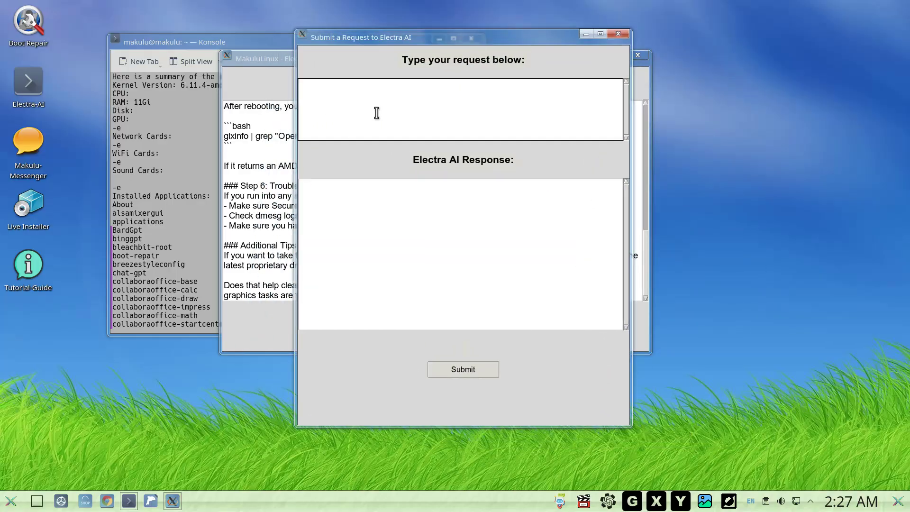
pyautogui.press('BackSpace')
pyautogui.press('BackSpace')
pyautogui.press('BackSpace')
pyautogui.press('BackSpace')
pyautogui.press('BackSpace')
pyautogui.write('amd better for linux than n')
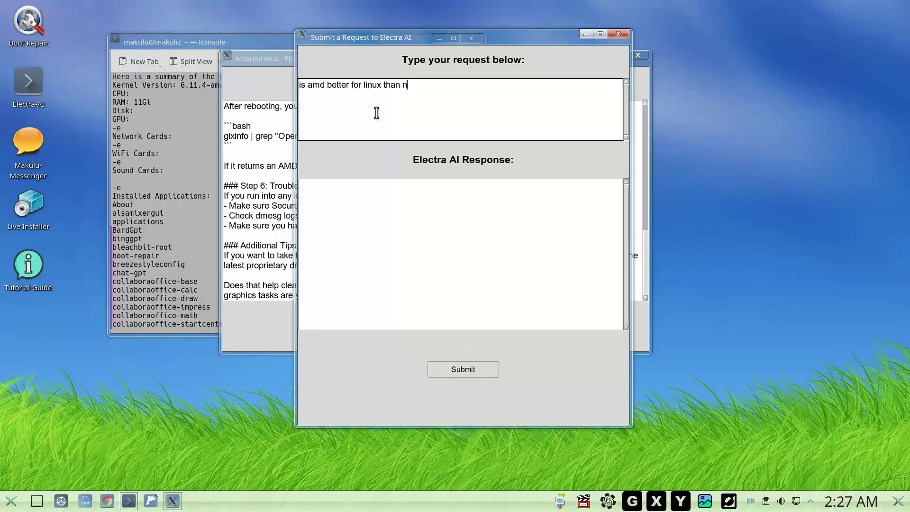
pyautogui.write('vidia ? which do you r')
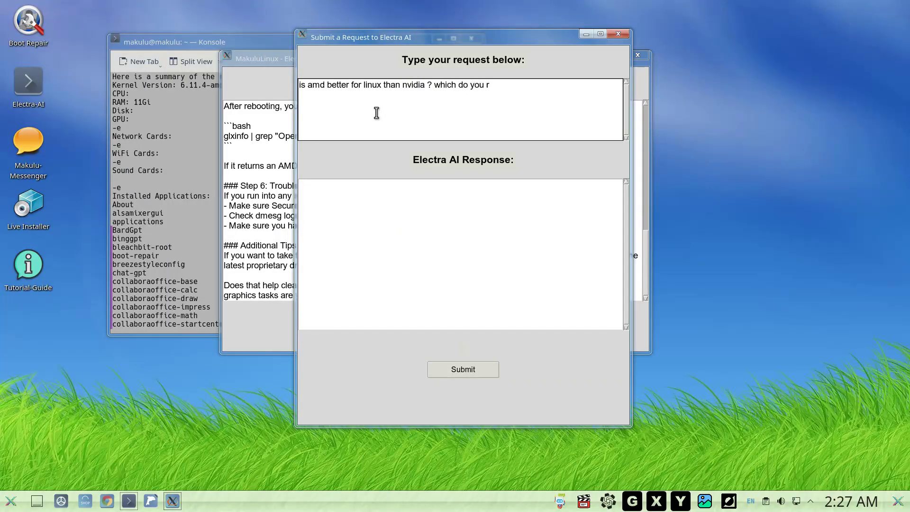
pyautogui.write('ecommend compatbilit')
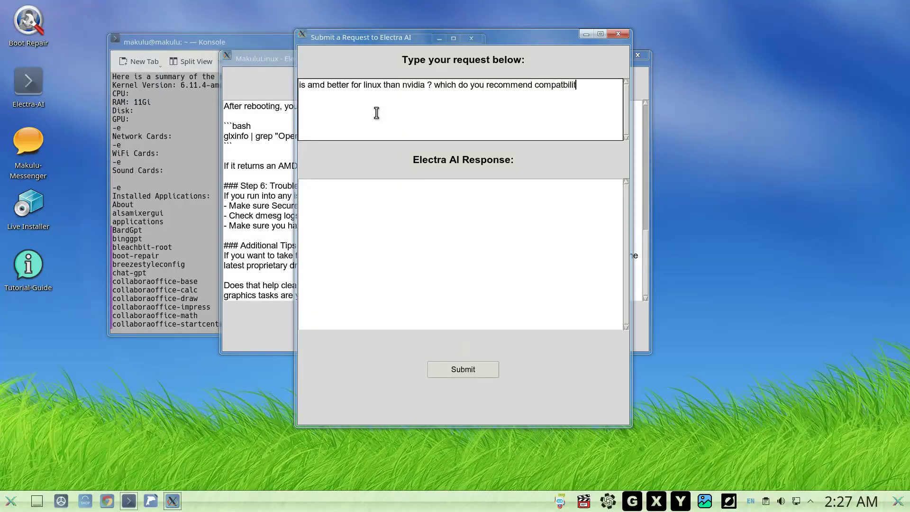
pyautogui.write('y wise especially for gaming ?')
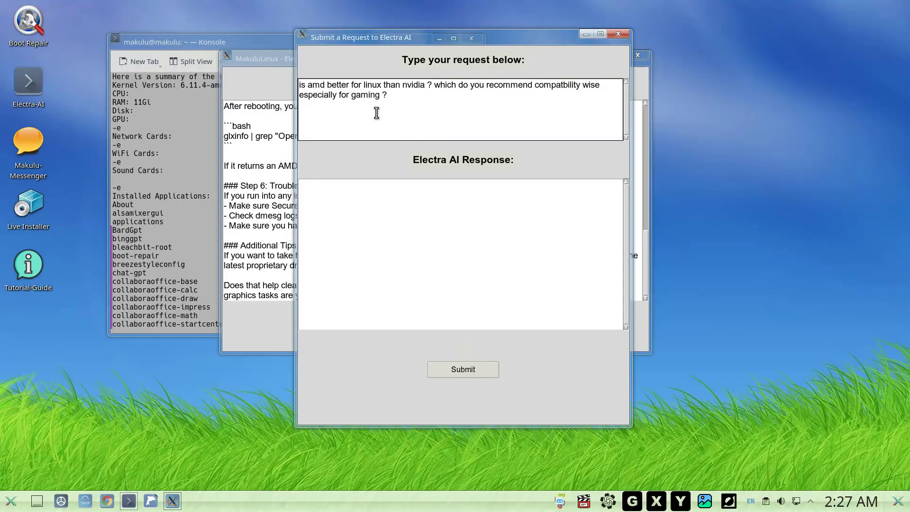
pyautogui.click(464, 369)
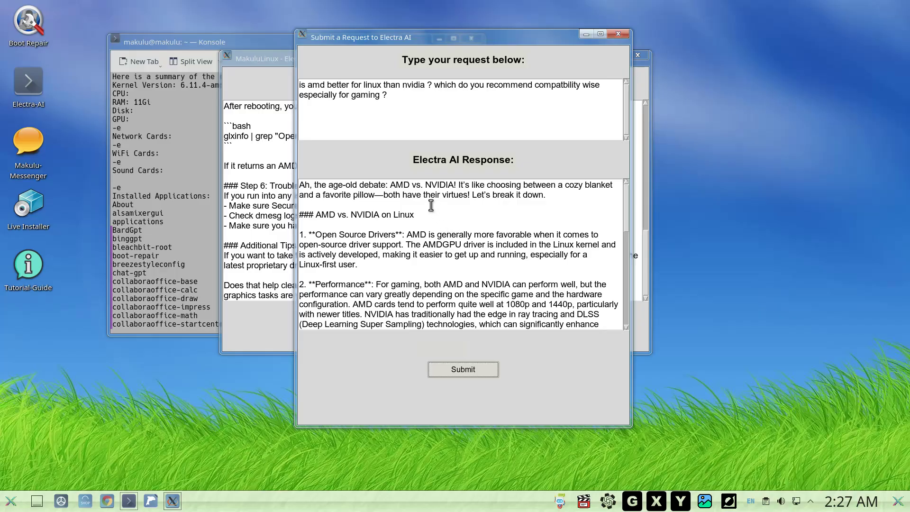
# Read the response's AMD vs. NVIDIA comparison points, from open source drivers through performance and proprietary drivers to software support.
pyautogui.scroll(-2, 473, 239)
pyautogui.scroll(1, 474, 244)
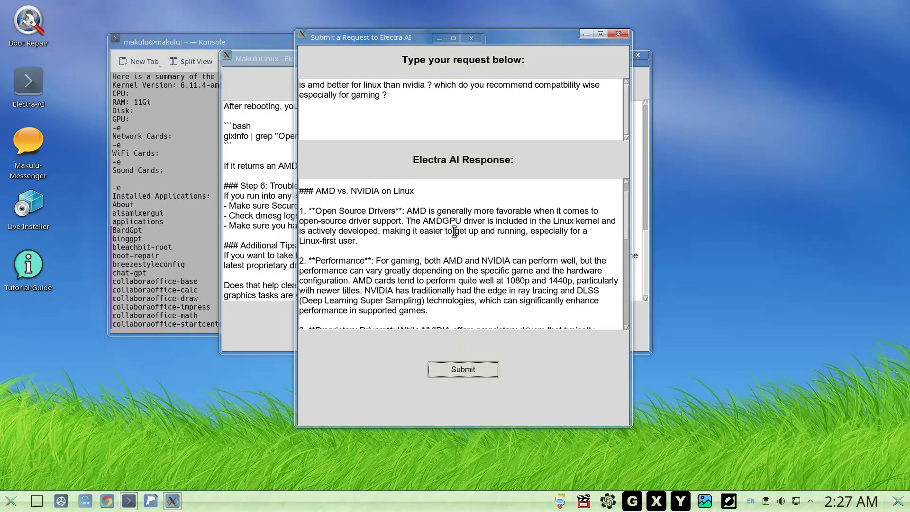
pyautogui.moveTo(321, 211); pyautogui.dragTo(429, 230)
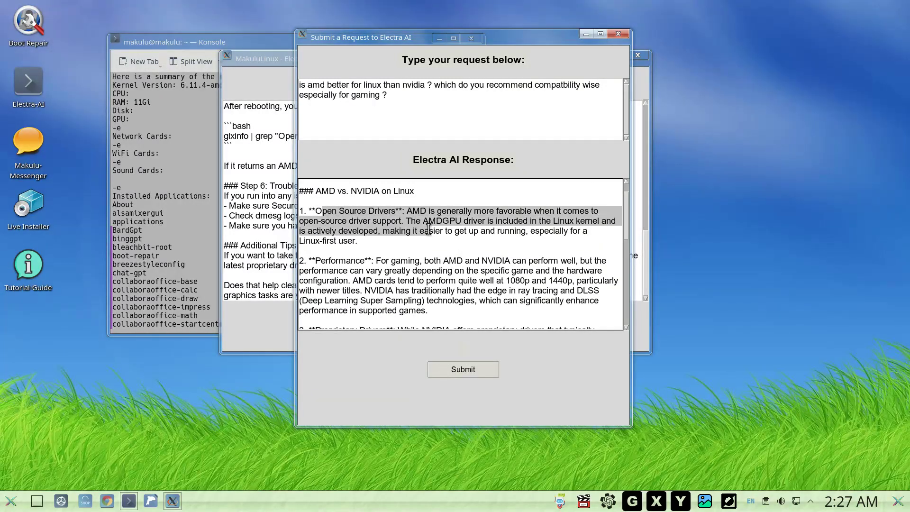
pyautogui.click(512, 234)
pyautogui.scroll(-2, 512, 233)
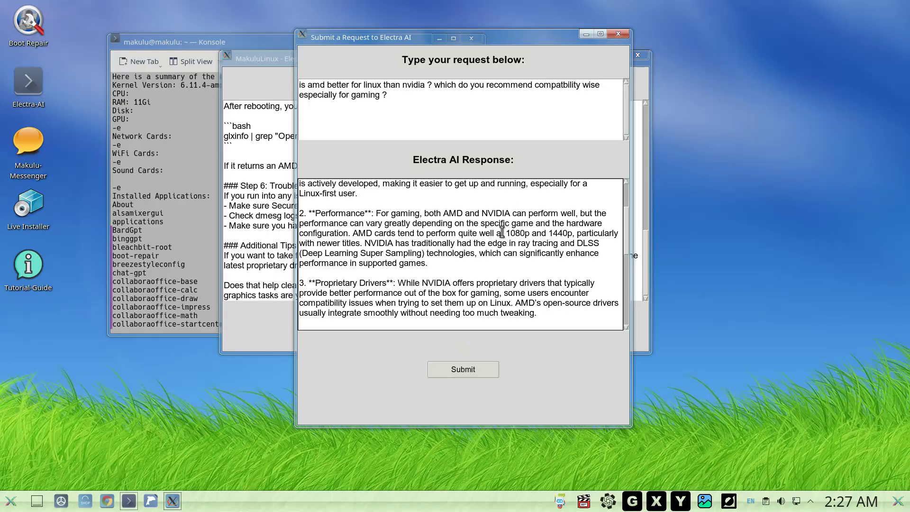
pyautogui.moveTo(351, 214); pyautogui.dragTo(519, 239)
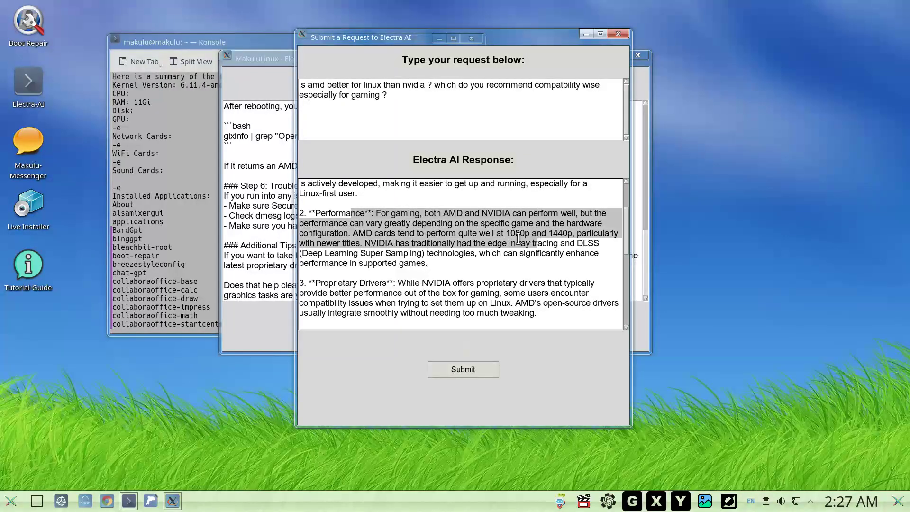
pyautogui.click(457, 253)
pyautogui.scroll(-2, 456, 256)
pyautogui.moveTo(333, 236); pyautogui.dragTo(454, 256)
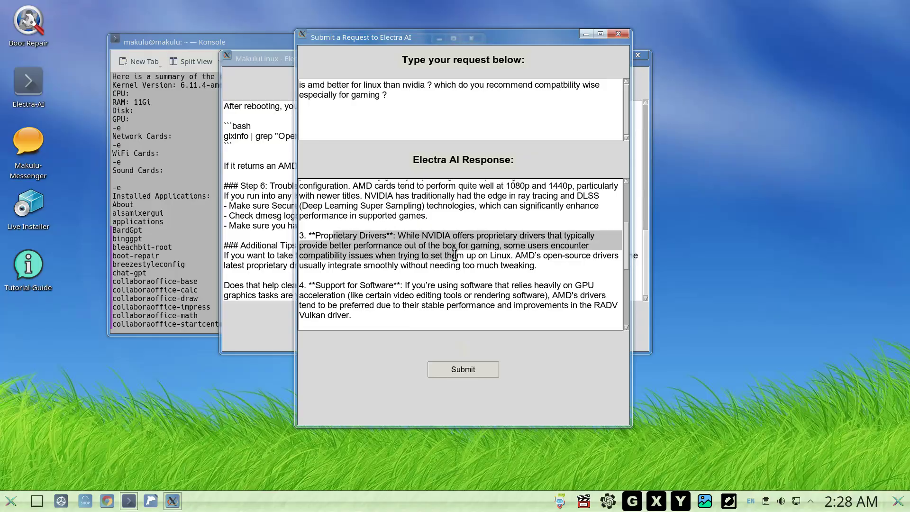
pyautogui.click(459, 258)
pyautogui.scroll(-3, 459, 259)
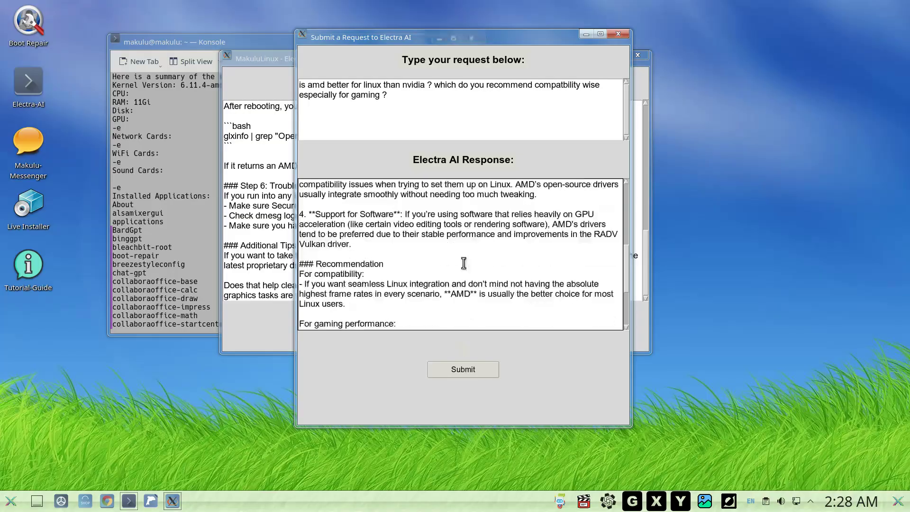
pyautogui.moveTo(350, 217); pyautogui.dragTo(478, 237)
pyautogui.click(479, 273)
pyautogui.scroll(-2, 471, 272)
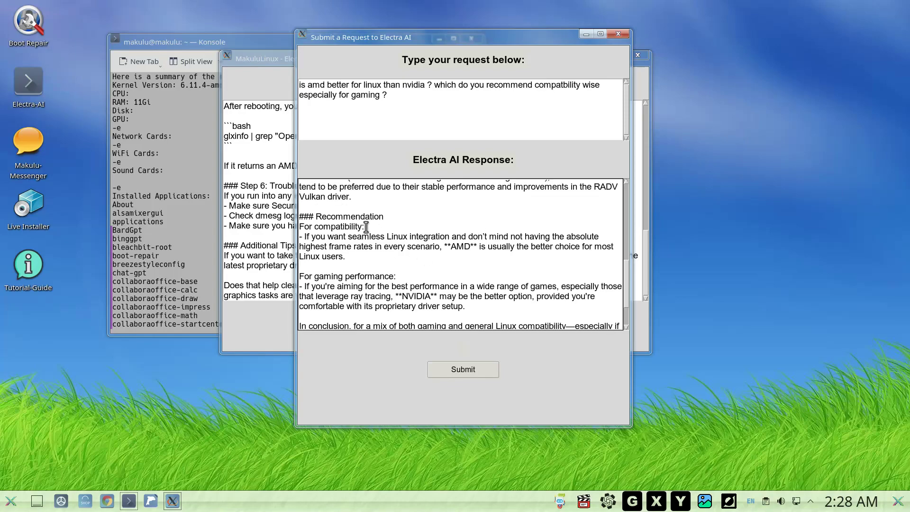
# Read the response's recommendations for compatibility and gaming performance, highlighting the passages down to the conclusion.
pyautogui.moveTo(344, 236); pyautogui.dragTo(447, 257)
pyautogui.click(459, 254)
pyautogui.scroll(-2, 362, 243)
pyautogui.moveTo(362, 243); pyautogui.dragTo(448, 258)
pyautogui.click(449, 258)
pyautogui.scroll(-1, 445, 258)
pyautogui.moveTo(372, 275); pyautogui.dragTo(488, 303)
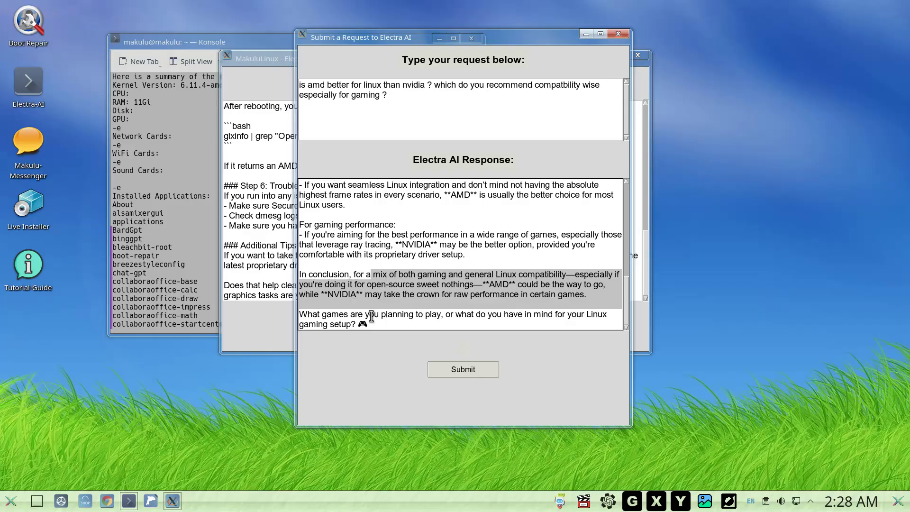
pyautogui.click(442, 326)
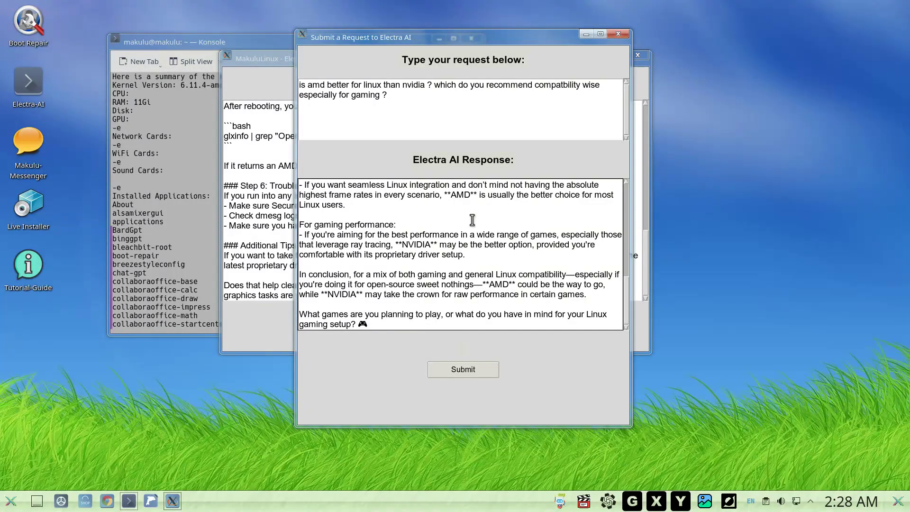
# Close the request form, the terminal and the solutions guide.
pyautogui.click(617, 33)
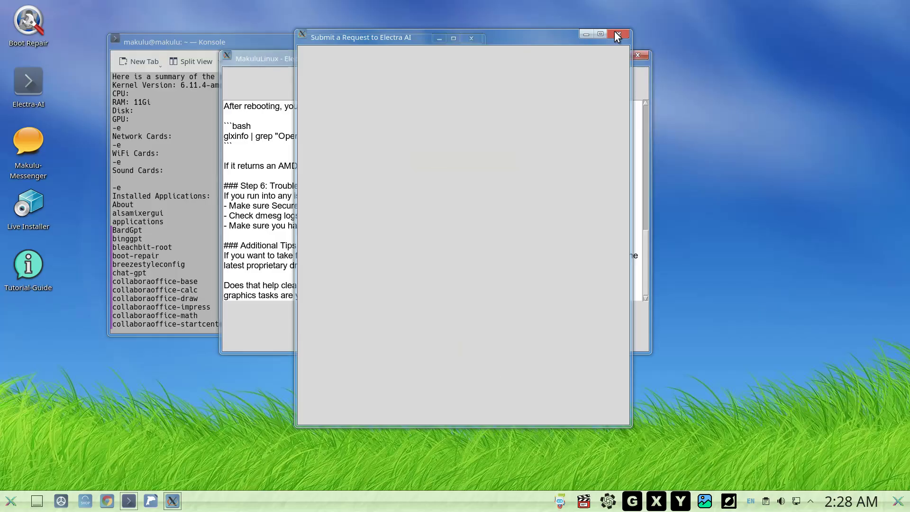
pyautogui.click(471, 38)
pyautogui.click(280, 253)
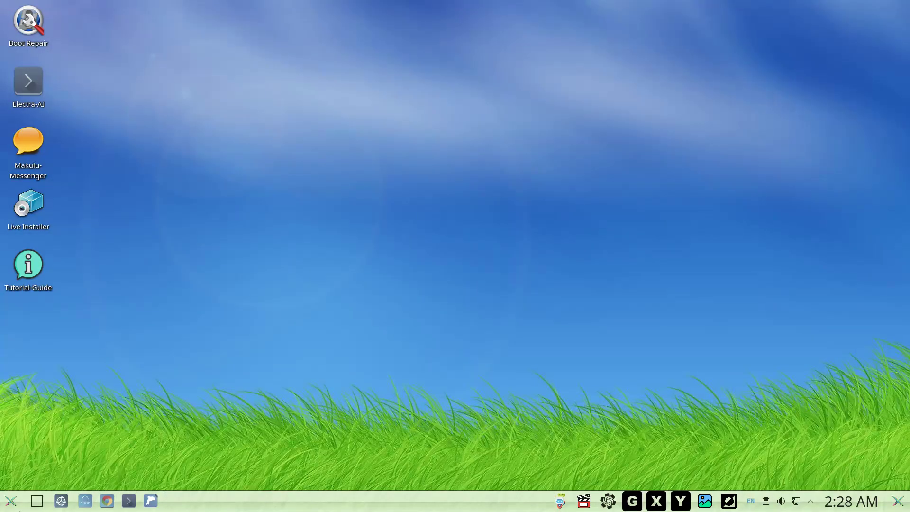
# Launch AI System Diagnostics from the AI applications category.
pyautogui.click(12, 506)
pyautogui.moveTo(24, 240)
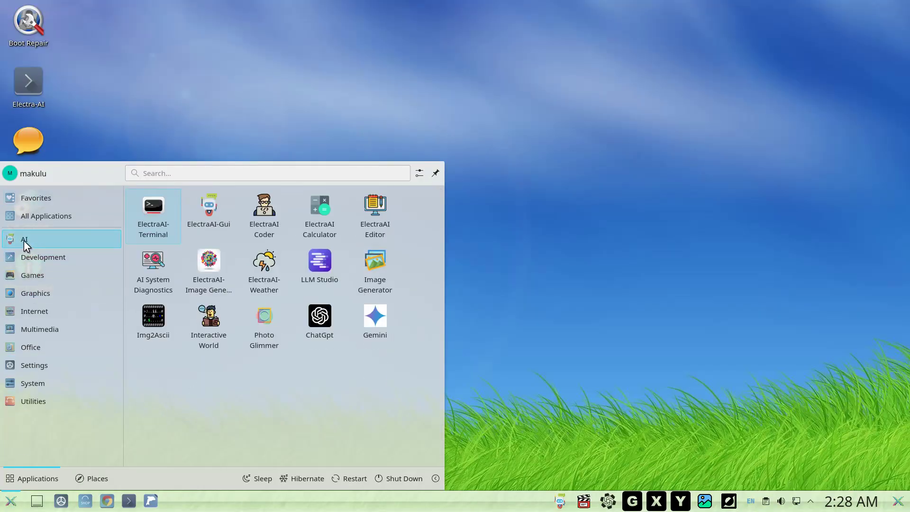
pyautogui.click(150, 265)
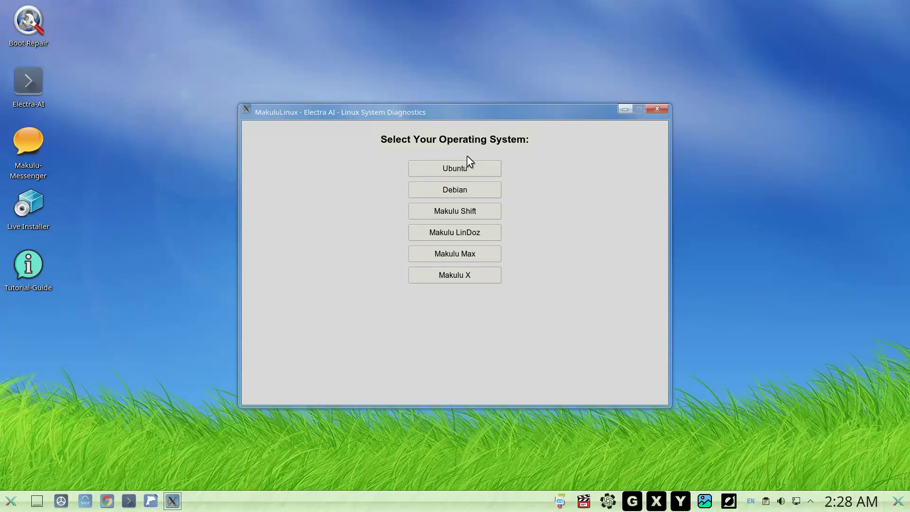
# Start a Makulu X report for the USB category with brand USB 3.1 and the issue "Device not recognized".
pyautogui.click(454, 278)
pyautogui.click(448, 233)
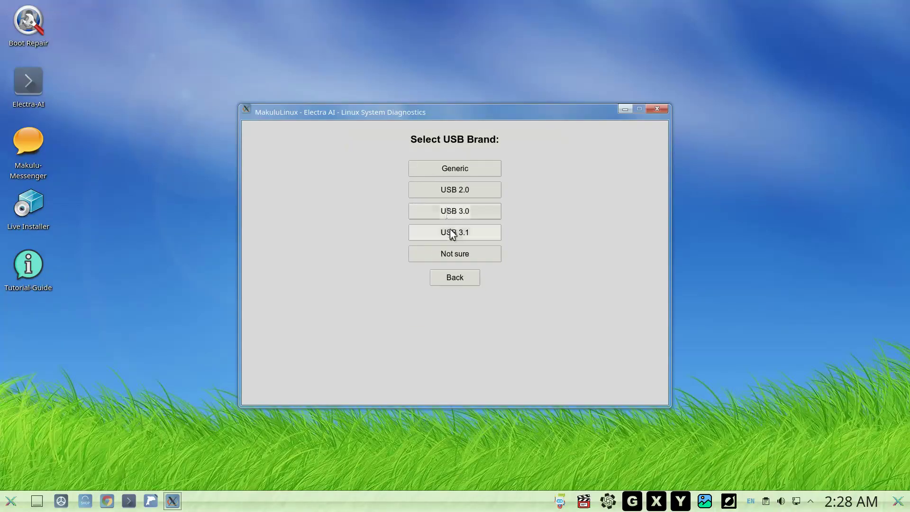
pyautogui.click(450, 232)
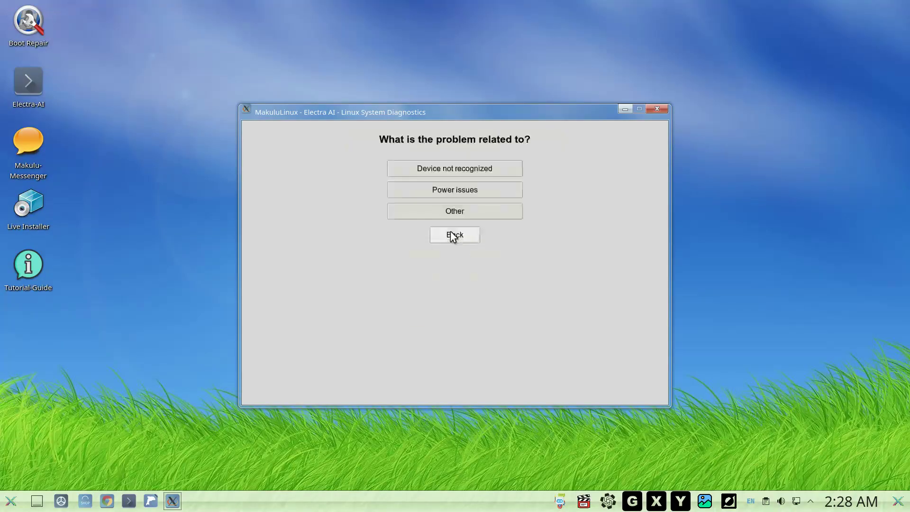
pyautogui.click(448, 174)
# Enter "x" as the problem description and continue to the report review.
pyautogui.click(392, 212)
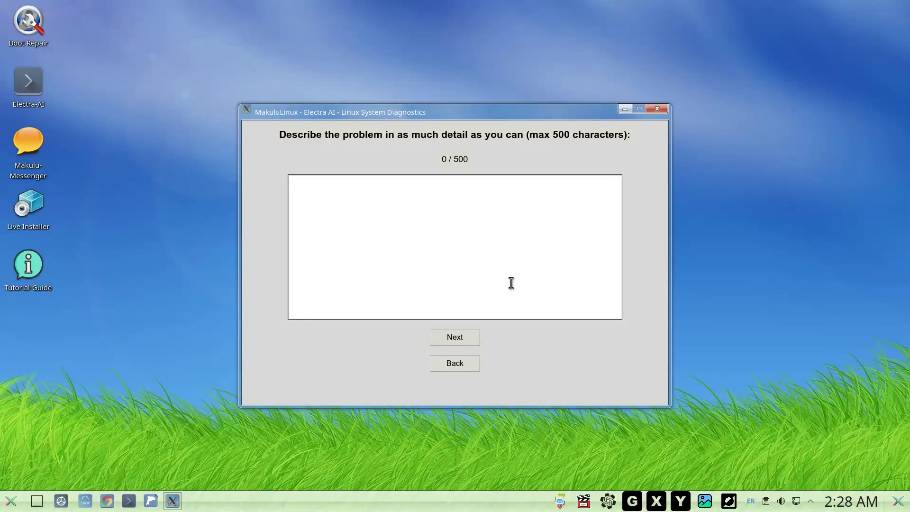
pyautogui.click(469, 335)
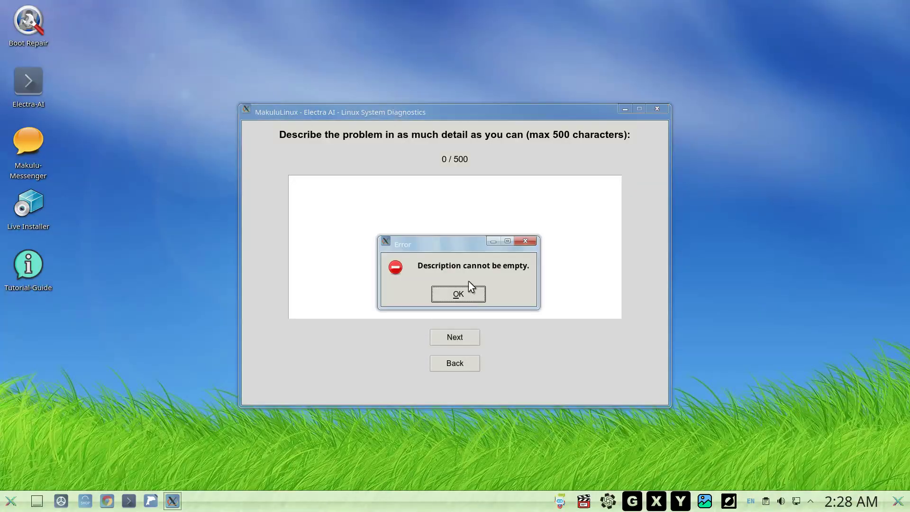
pyautogui.click(458, 294)
pyautogui.click(417, 220)
pyautogui.write('x')
pyautogui.click(456, 338)
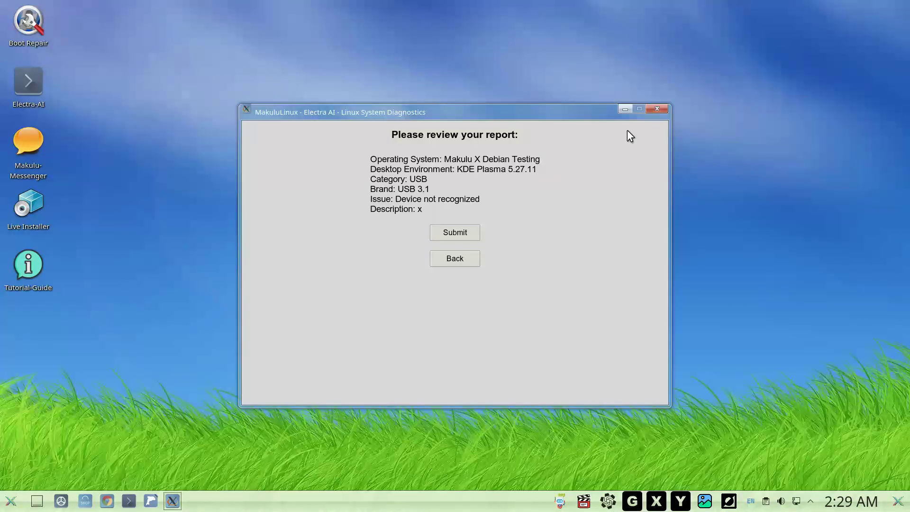
# Close the diagnostics tool without submitting the USB report and display the AI applications category.
pyautogui.click(657, 113)
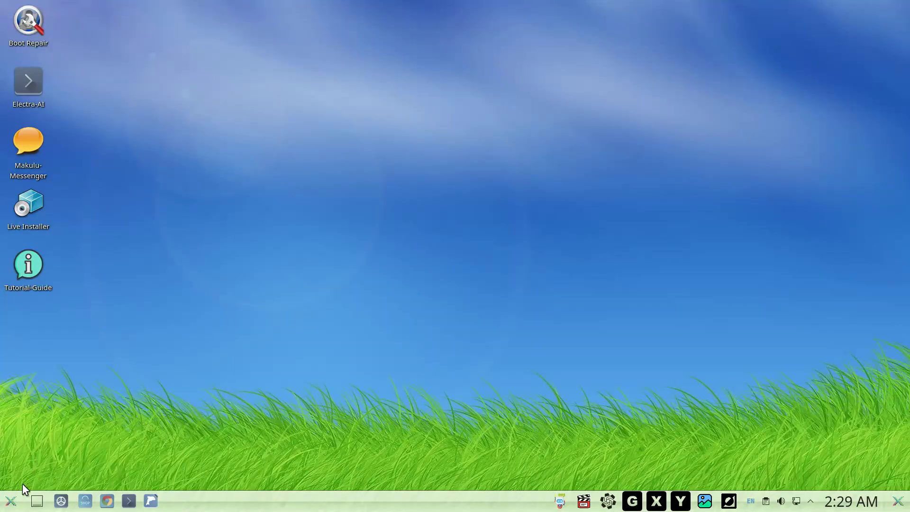
pyautogui.click(12, 501)
pyautogui.moveTo(31, 242)
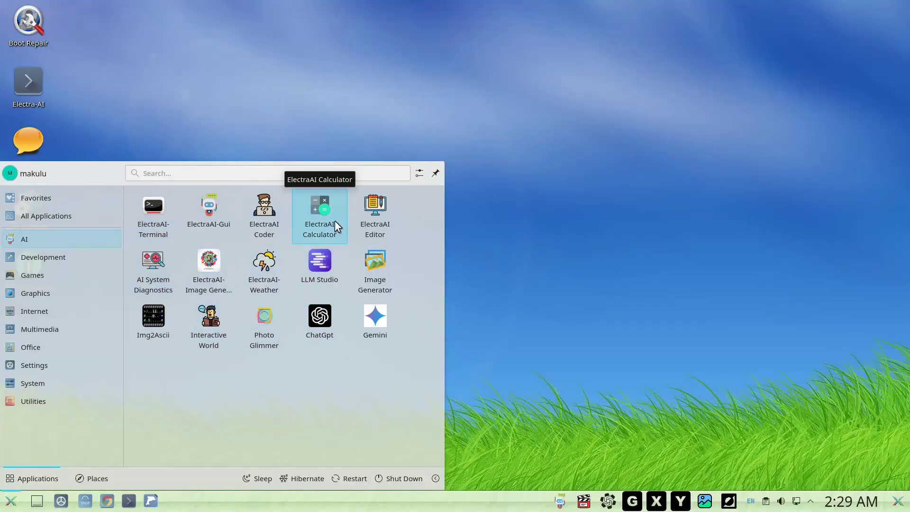
# Launch AI System Diagnostics and start a report for the Software category with the problem related to System updates.
pyautogui.click(151, 263)
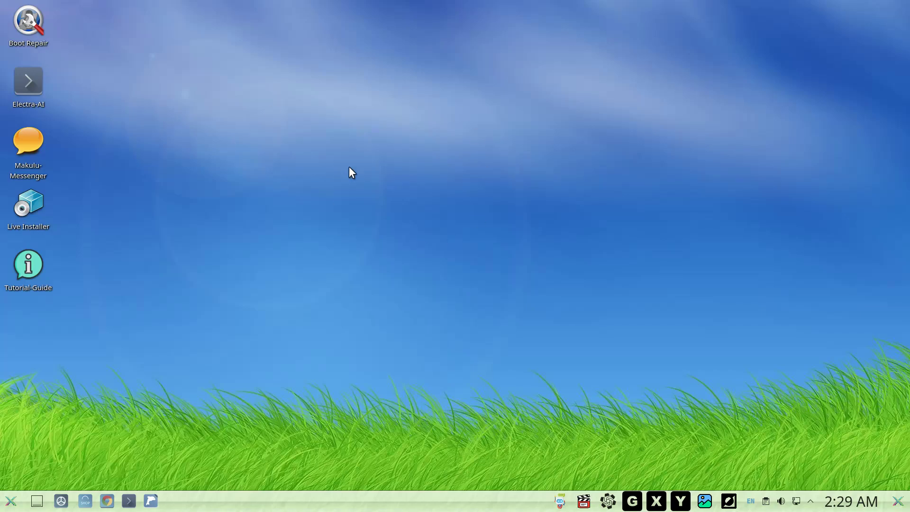
pyautogui.click(447, 276)
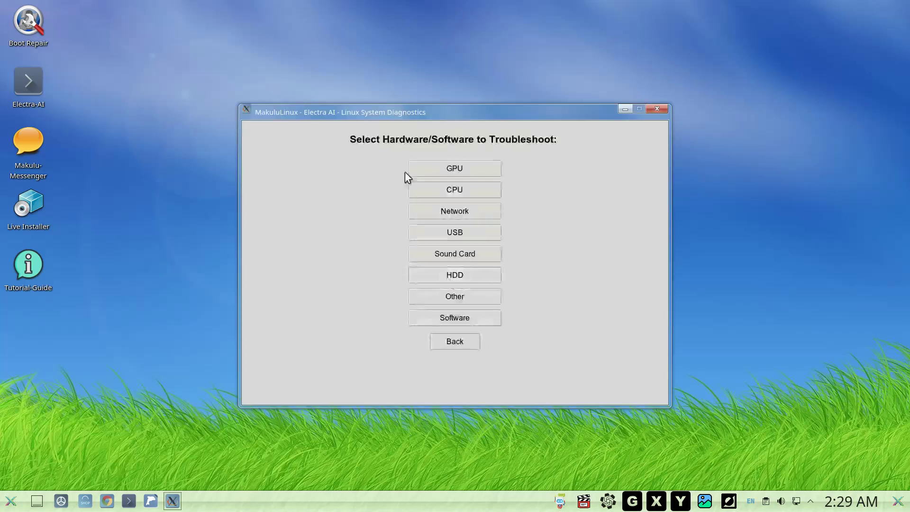
pyautogui.click(464, 316)
pyautogui.click(449, 170)
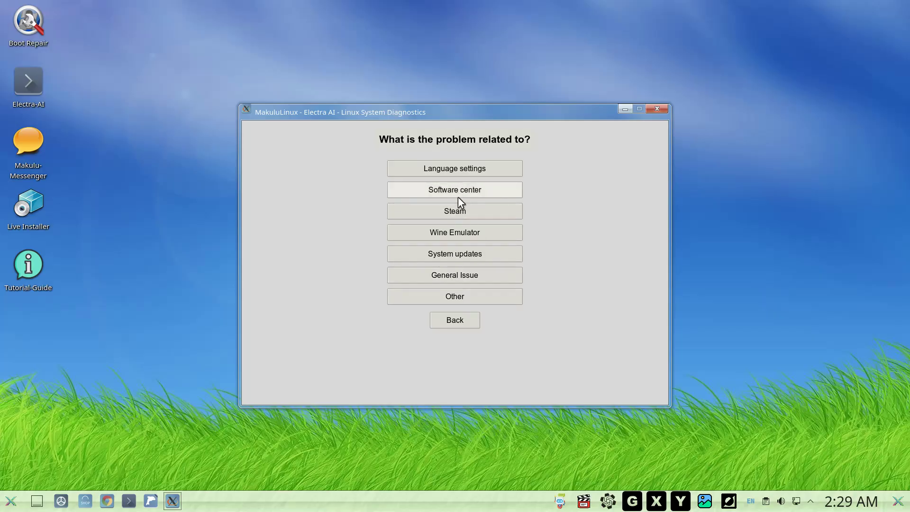
pyautogui.click(458, 255)
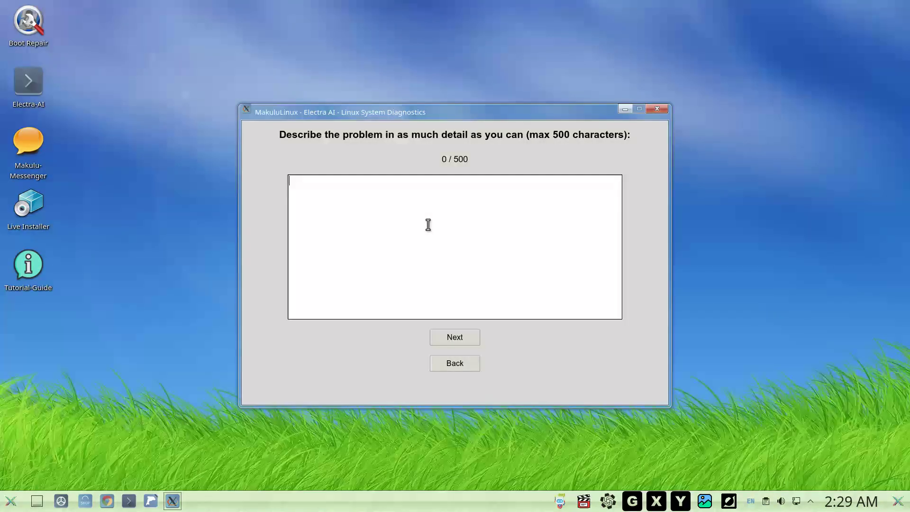
# Describe the problem as "im getting conflcting package eror on system updates." and submit the report to Electra AI.
pyautogui.write('im getting conflcting package eror on system updates.')
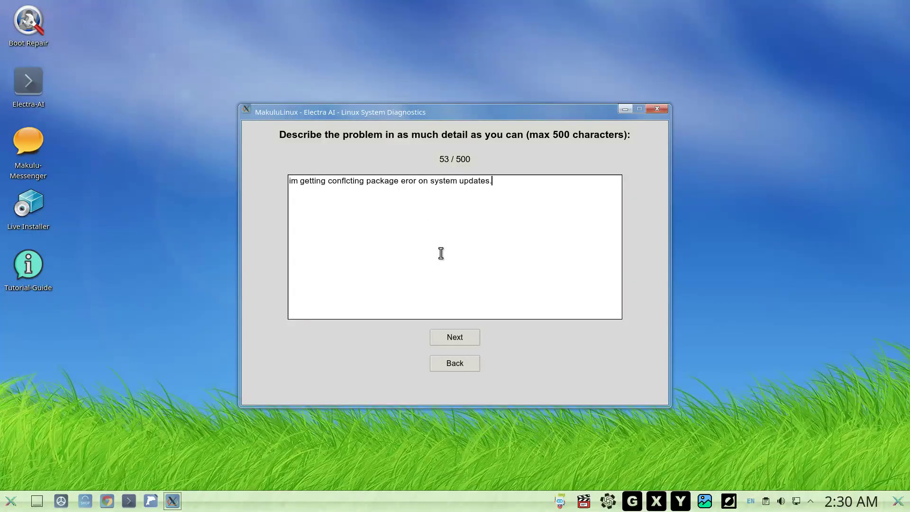
pyautogui.click(470, 337)
pyautogui.click(463, 232)
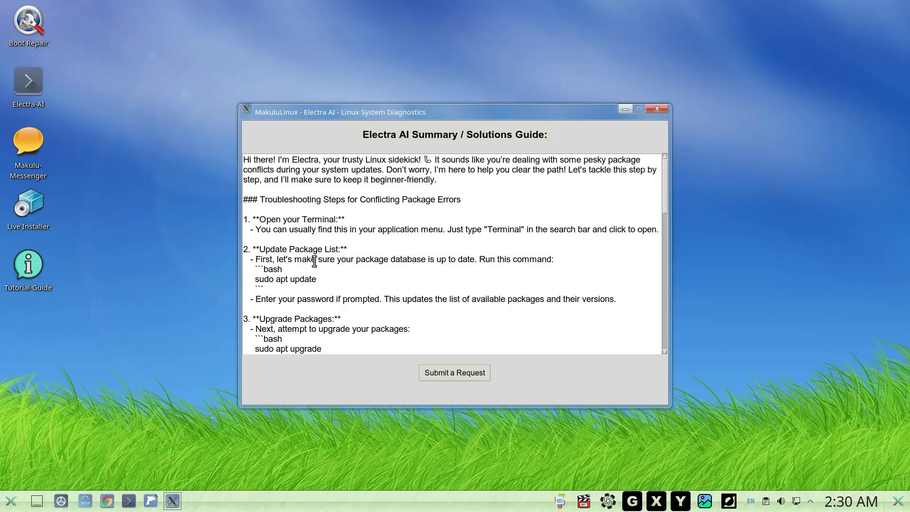
# Read the solutions guide's commands for updating, upgrading, checking and unholding held packages, and fixing broken packages, highlighting each command.
pyautogui.scroll(-2, 448, 256)
pyautogui.moveTo(317, 231); pyautogui.dragTo(243, 232)
pyautogui.scroll(-2, 369, 270)
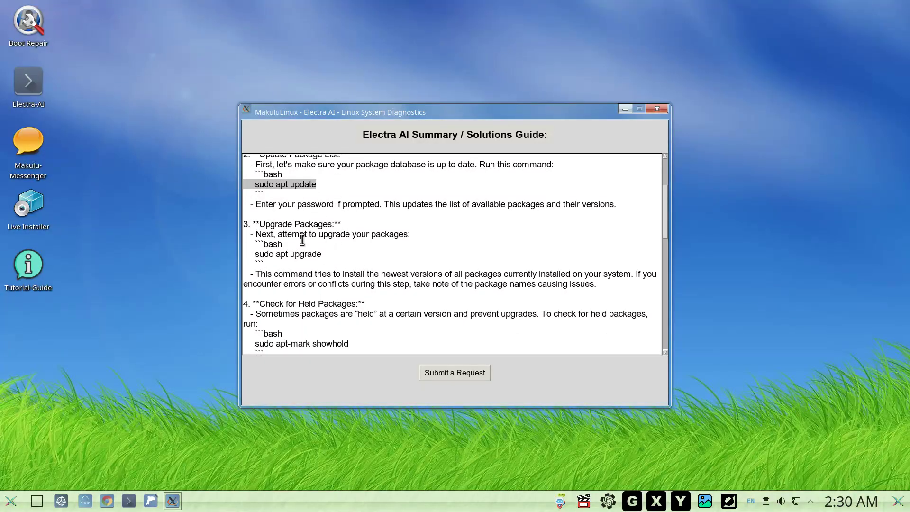
pyautogui.moveTo(417, 235); pyautogui.dragTo(248, 257)
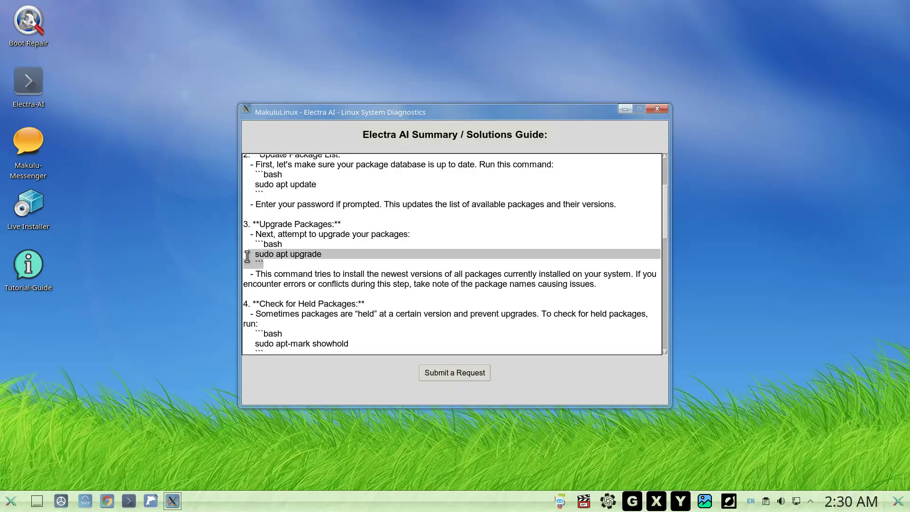
pyautogui.scroll(-2, 375, 266)
pyautogui.scroll(-2, 381, 266)
pyautogui.moveTo(368, 248); pyautogui.dragTo(256, 246)
pyautogui.scroll(-2, 411, 259)
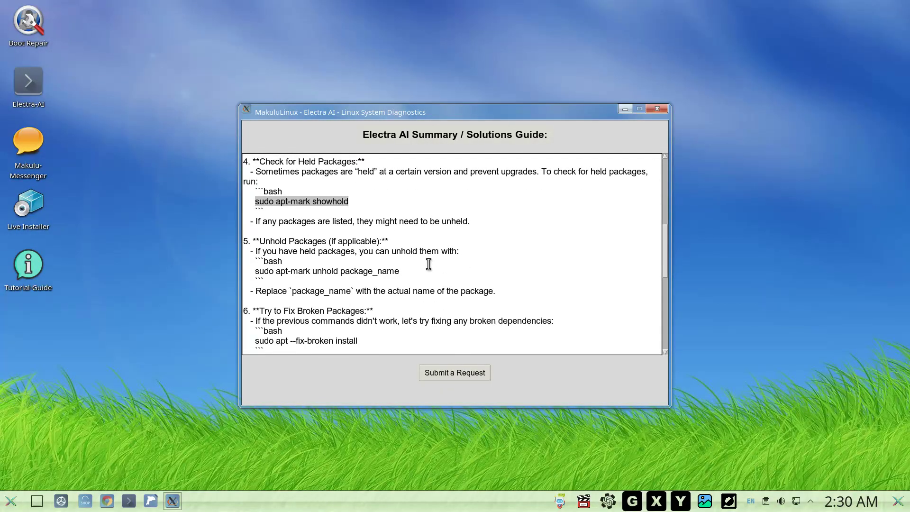
pyautogui.moveTo(403, 271); pyautogui.dragTo(259, 271)
pyautogui.scroll(-3, 385, 271)
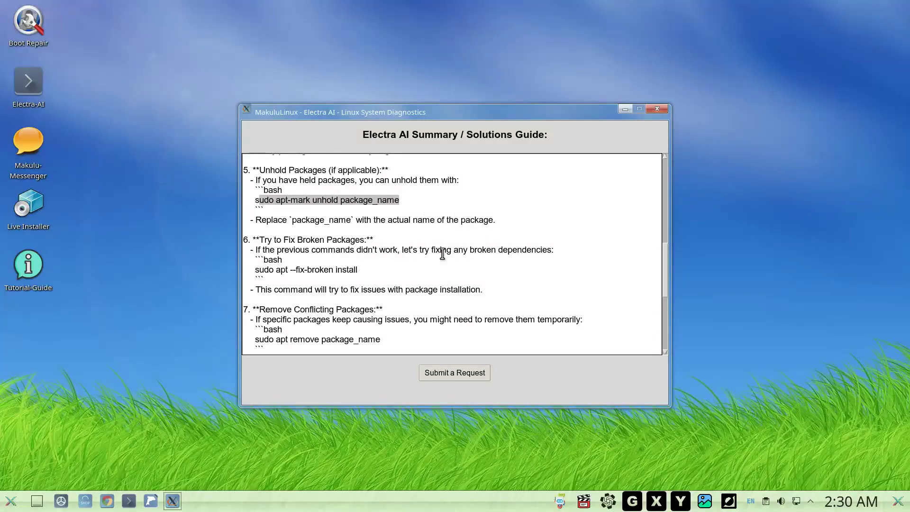
pyautogui.scroll(-1, 435, 255)
pyautogui.moveTo(358, 246); pyautogui.dragTo(254, 247)
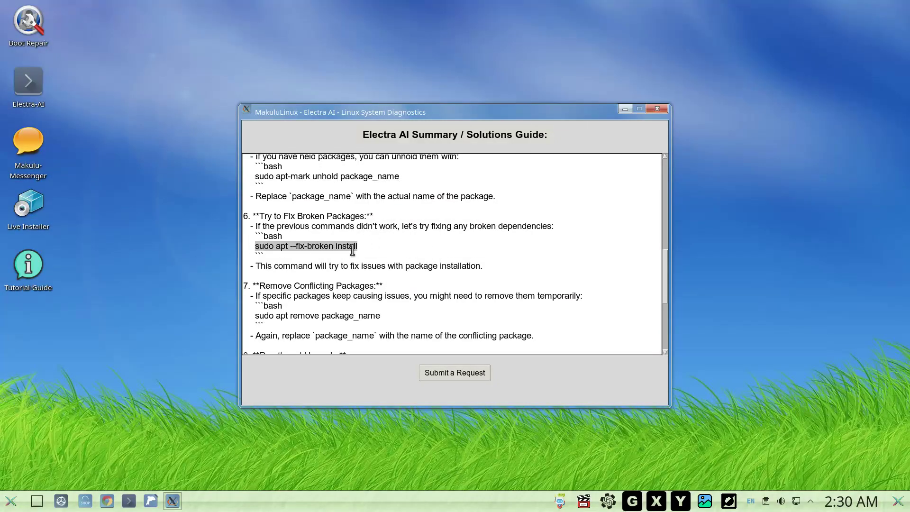
# Examine the guide's advice on removing conflicting packages, re-attempting the upgrade, checking errors and finding help, through to its closing remarks.
pyautogui.scroll(-2, 405, 256)
pyautogui.moveTo(397, 268); pyautogui.dragTo(260, 268)
pyautogui.scroll(-2, 400, 253)
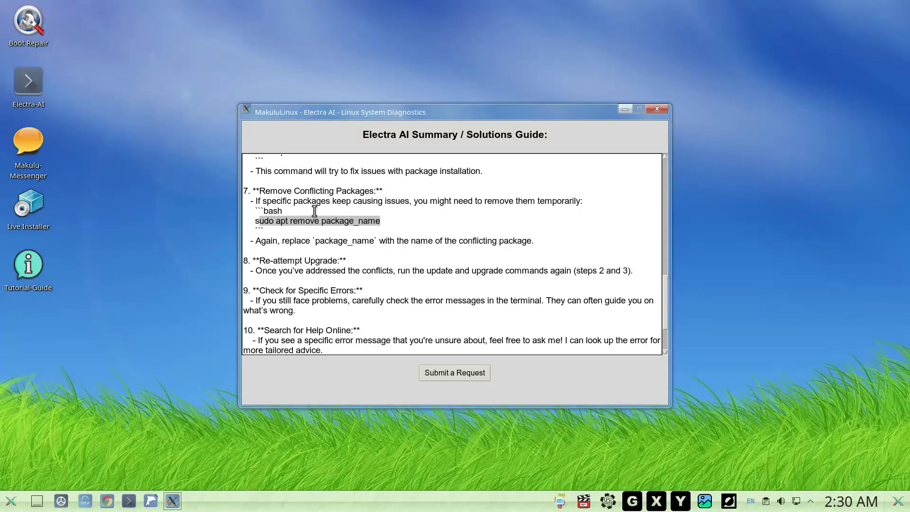
pyautogui.moveTo(276, 202); pyautogui.dragTo(581, 202)
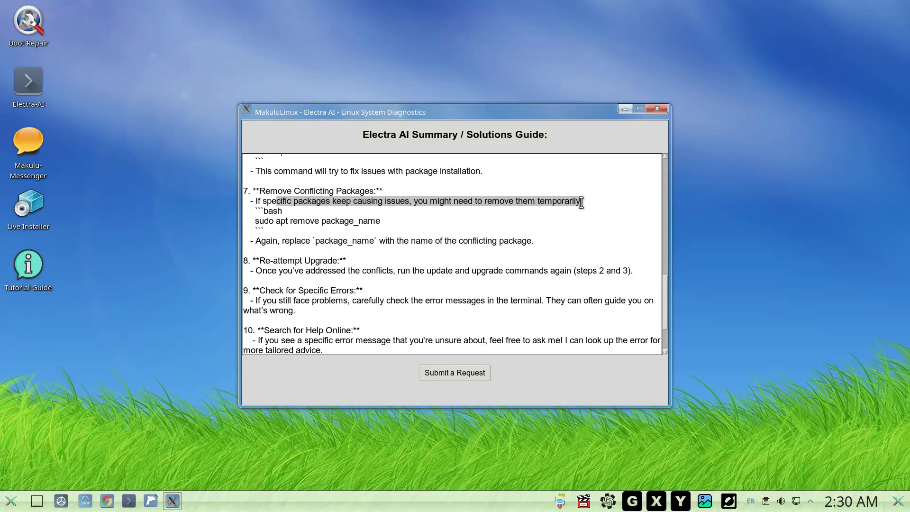
pyautogui.moveTo(396, 216); pyautogui.dragTo(253, 221)
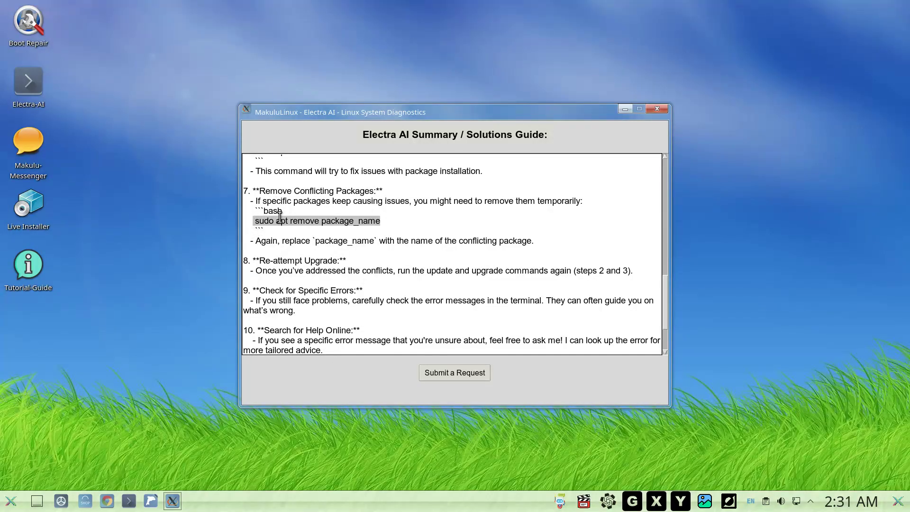
pyautogui.scroll(-2, 374, 223)
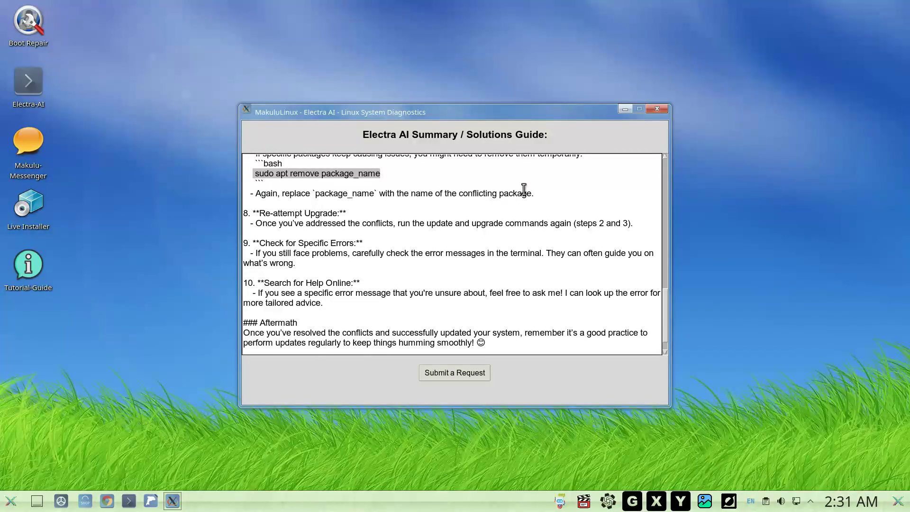
pyautogui.moveTo(536, 193); pyautogui.dragTo(525, 244)
pyautogui.click(530, 244)
pyautogui.scroll(-2, 465, 240)
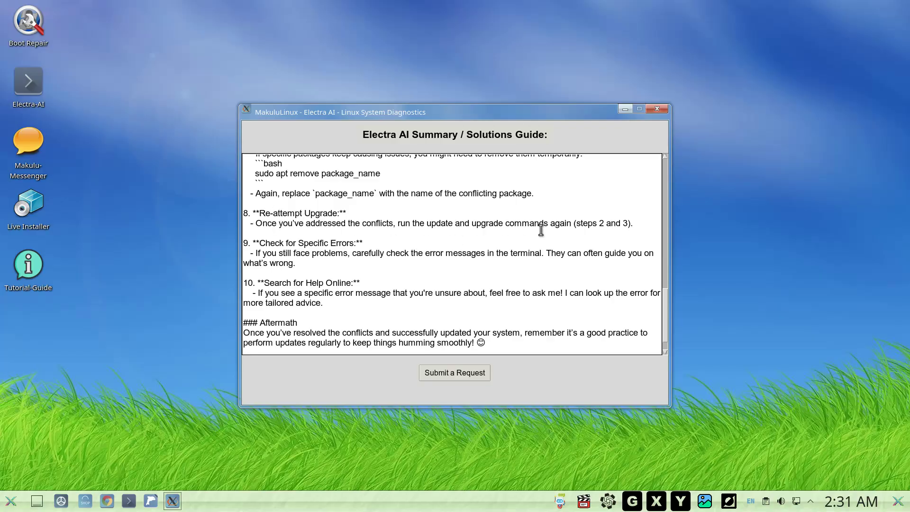
pyautogui.scroll(-1, 434, 243)
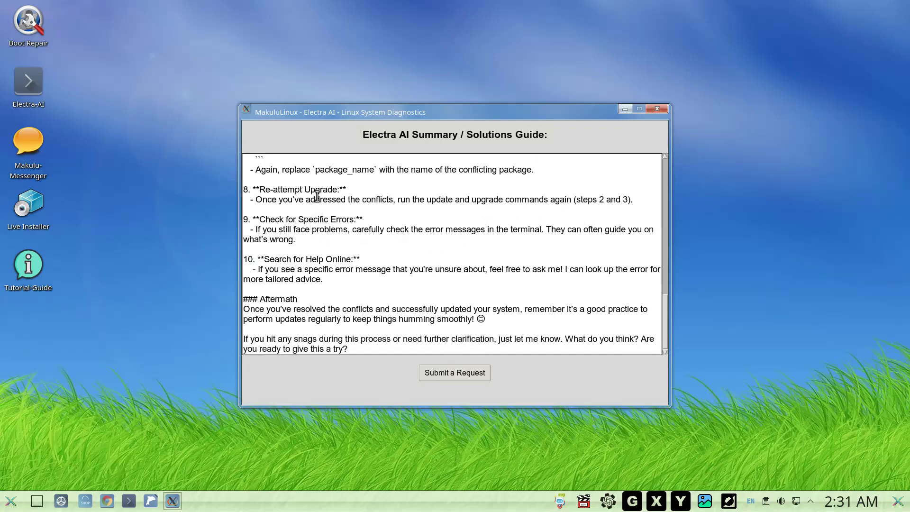
pyautogui.scroll(7, 324, 189)
pyautogui.scroll(-7, 324, 188)
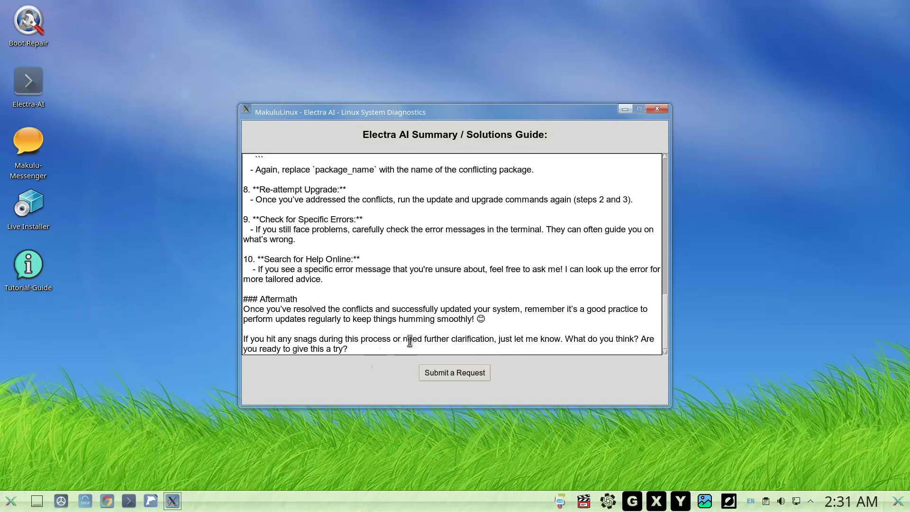
# Submit the follow-up request "can i force nstall a package overwrtting conflict ?" to Electra AI.
pyautogui.click(446, 373)
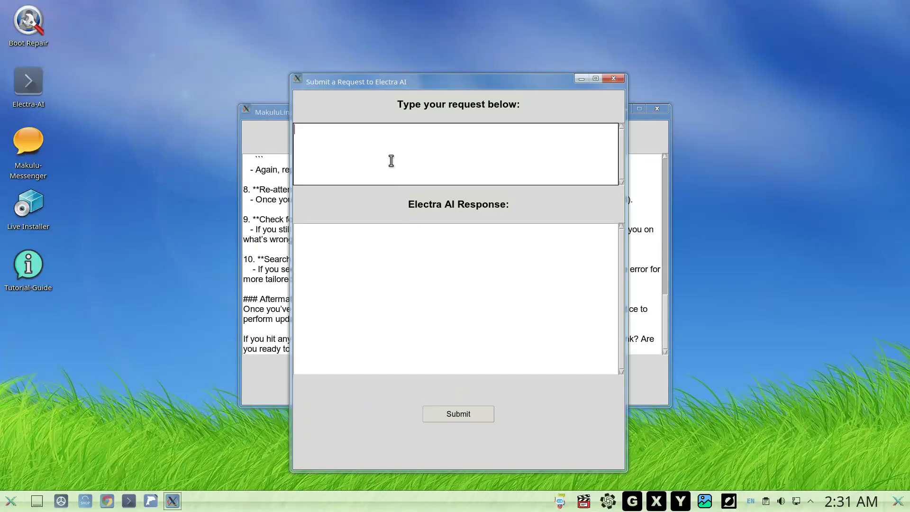
pyautogui.write('can i force nstall a package over')
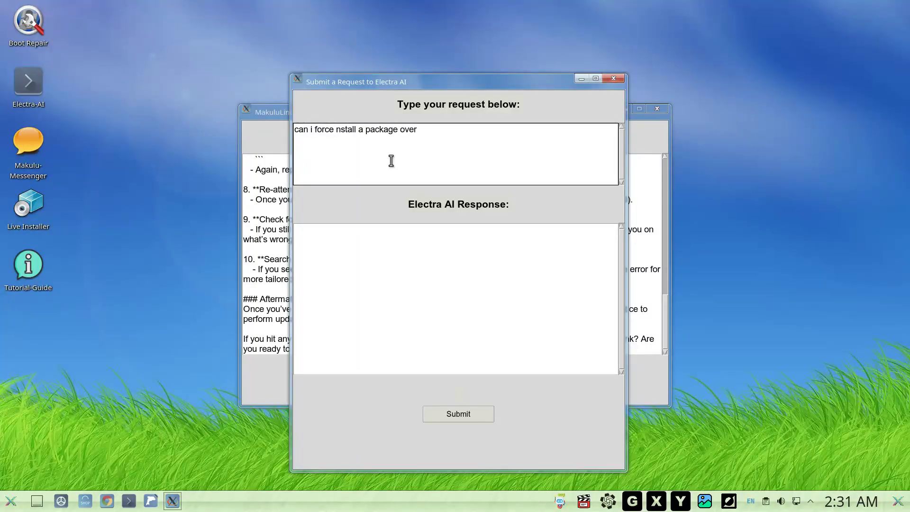
pyautogui.write('wrtting conflict ?')
pyautogui.click(464, 411)
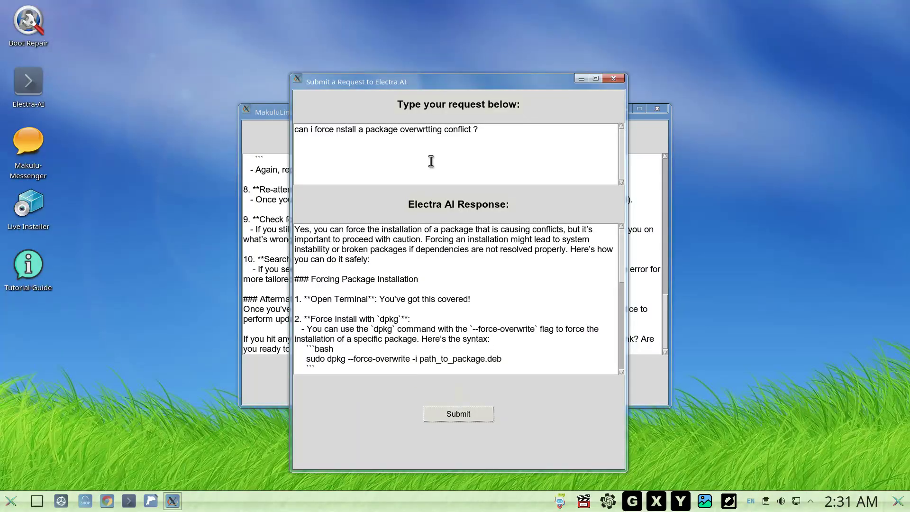
# Read Electra AI's response on forcing a package installation, including the dpkg syntax, dependency repair, system check and word of caution.
pyautogui.scroll(-3, 451, 300)
pyautogui.moveTo(305, 288); pyautogui.dragTo(346, 280)
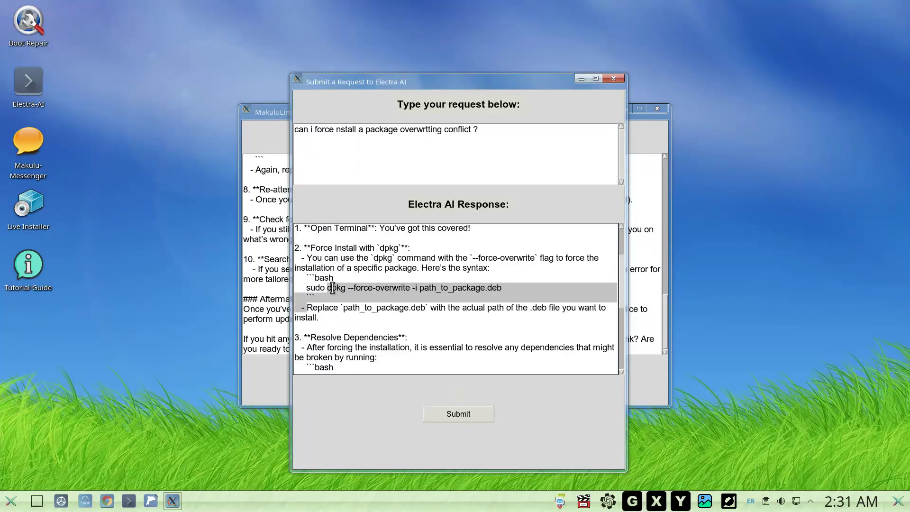
pyautogui.click(384, 279)
pyautogui.scroll(-5, 417, 297)
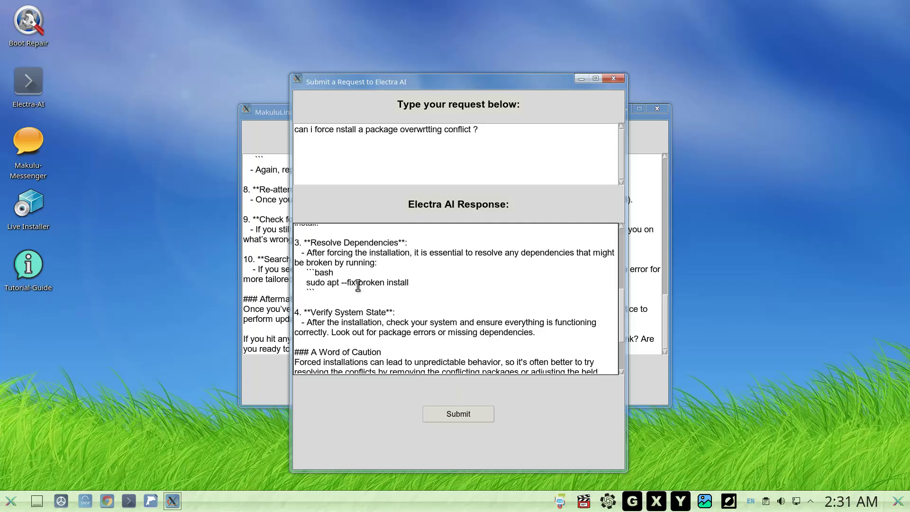
pyautogui.scroll(-3, 427, 293)
pyautogui.scroll(10, 439, 325)
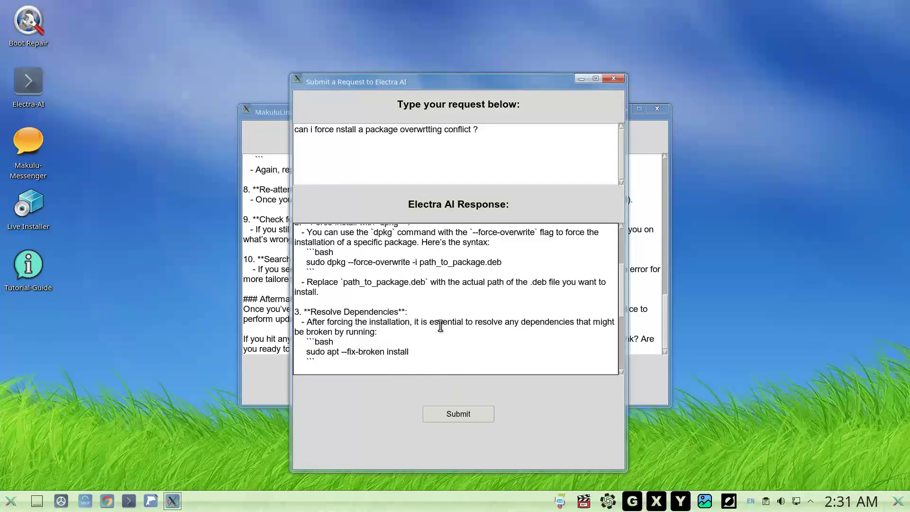
pyautogui.scroll(-10, 439, 326)
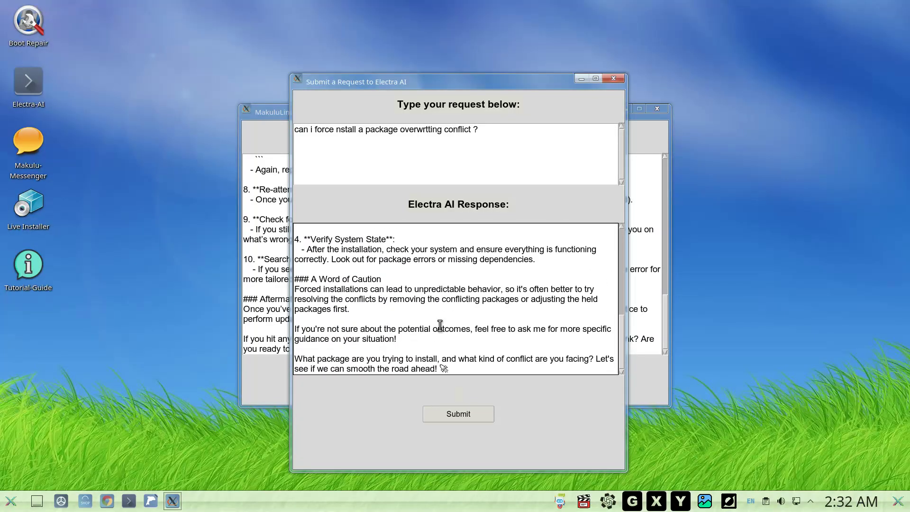
pyautogui.scroll(10, 440, 326)
pyautogui.scroll(-5, 509, 287)
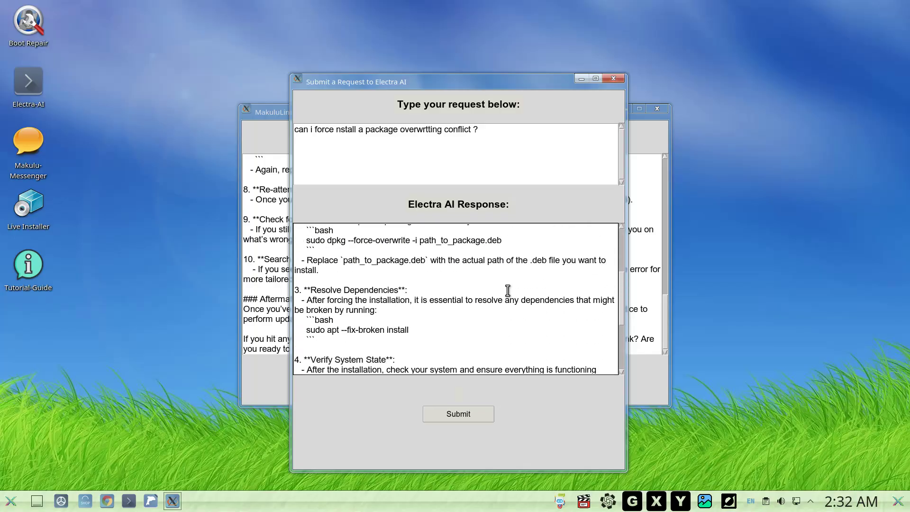
pyautogui.scroll(-4, 508, 290)
pyautogui.scroll(3, 404, 280)
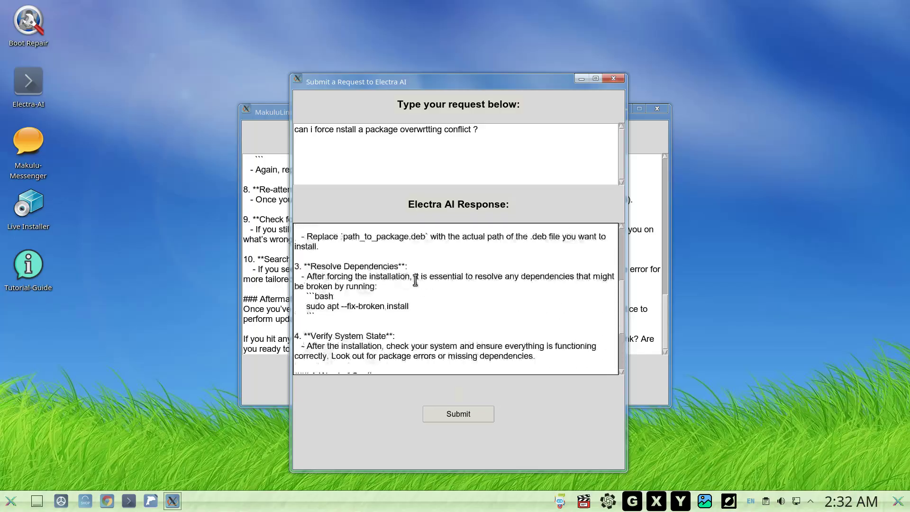
pyautogui.scroll(3, 448, 260)
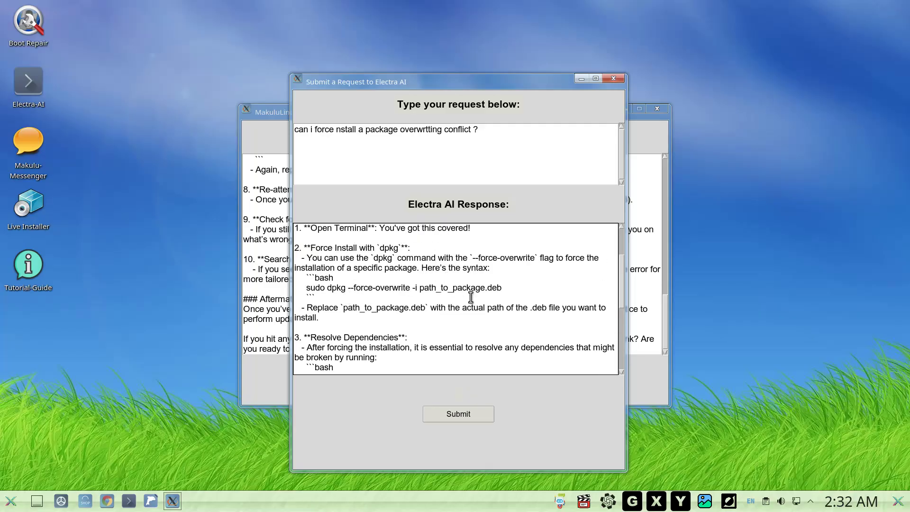
pyautogui.scroll(3, 467, 295)
pyautogui.scroll(-8, 469, 295)
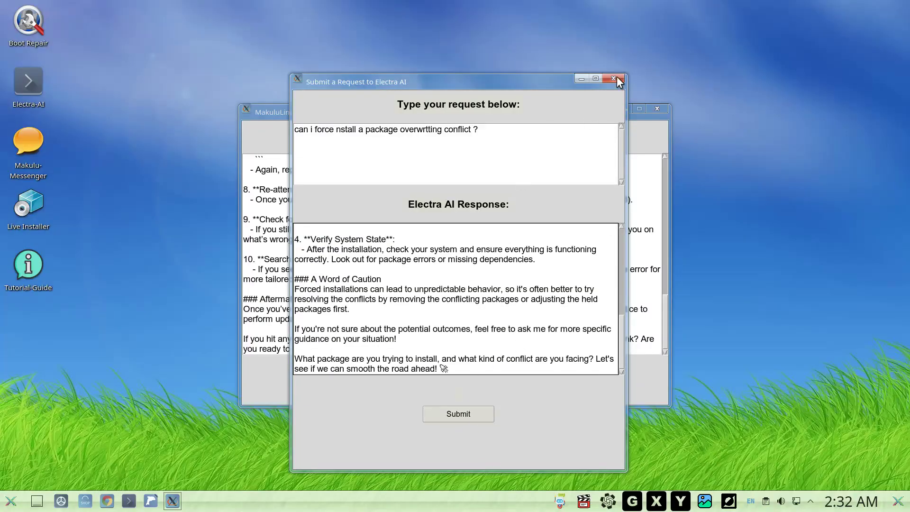
pyautogui.scroll(8, 438, 271)
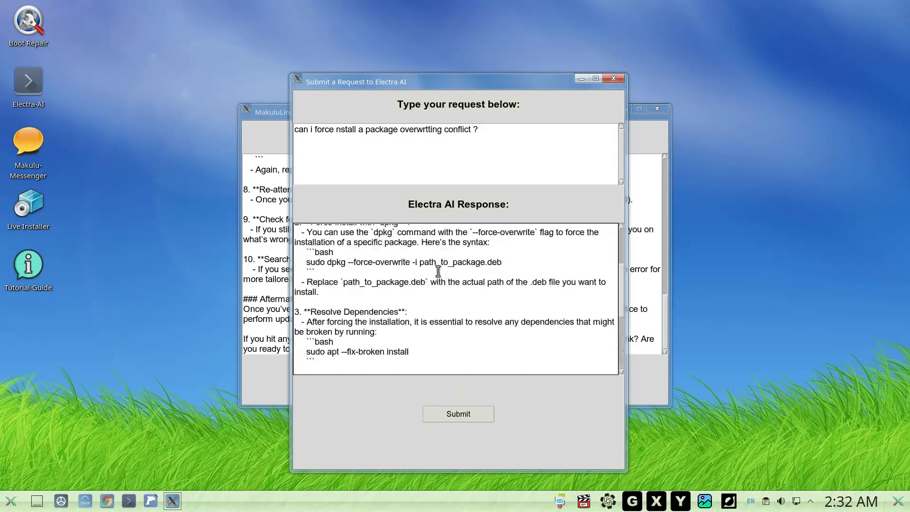
# Close the follow-up request window and the system diagnostics tool.
pyautogui.click(613, 78)
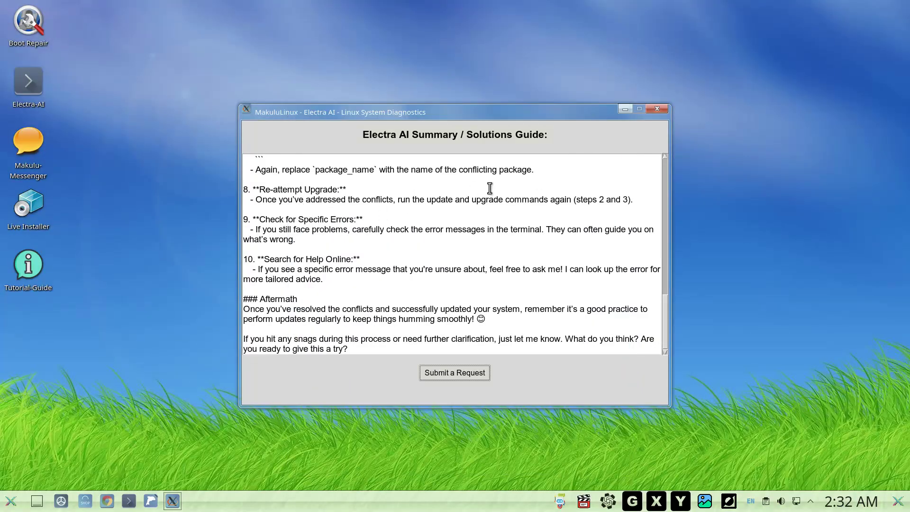
pyautogui.scroll(10, 543, 222)
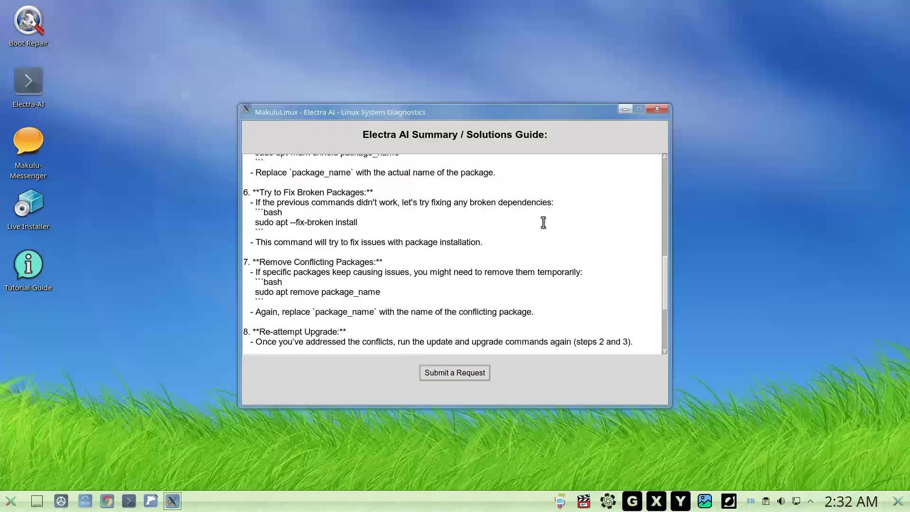
pyautogui.click(656, 109)
# Launch ElectraAI Editor from the AI applications category and move its window higher and further left on the desktop.
pyautogui.click(10, 500)
pyautogui.click(39, 240)
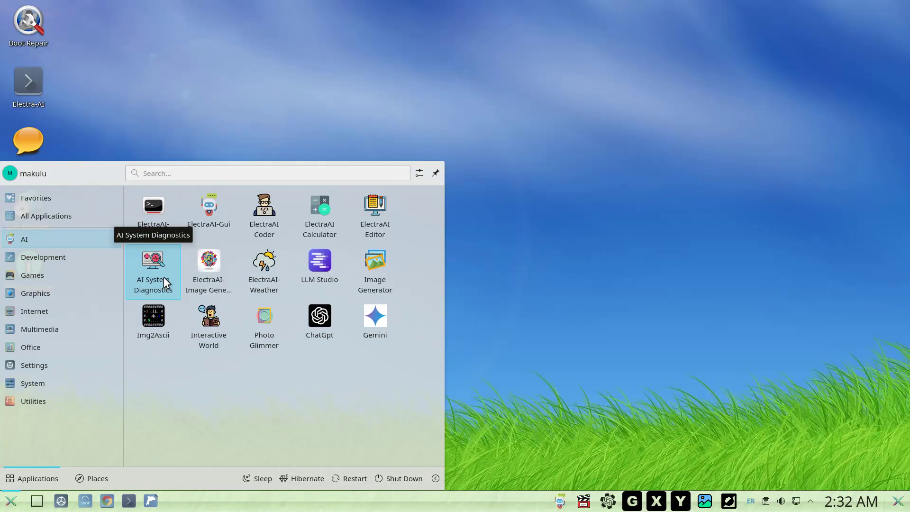
pyautogui.click(374, 213)
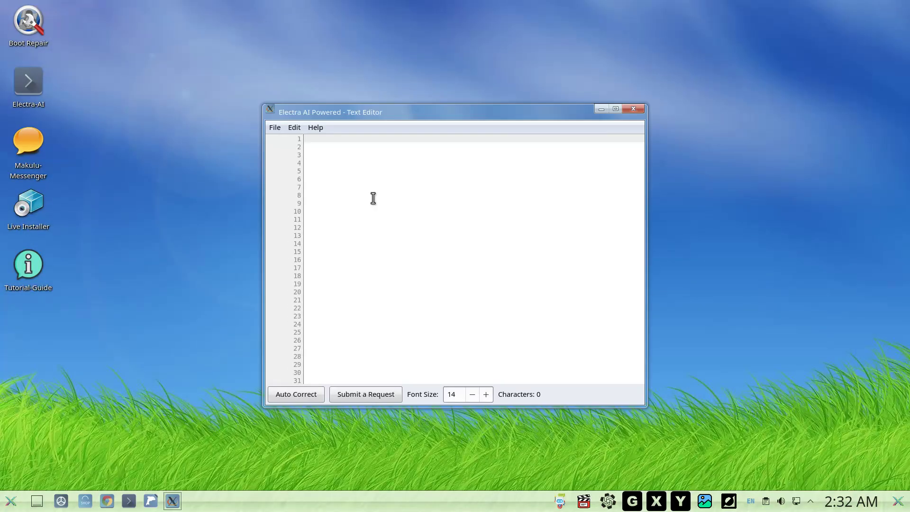
pyautogui.moveTo(360, 116); pyautogui.dragTo(320, 76)
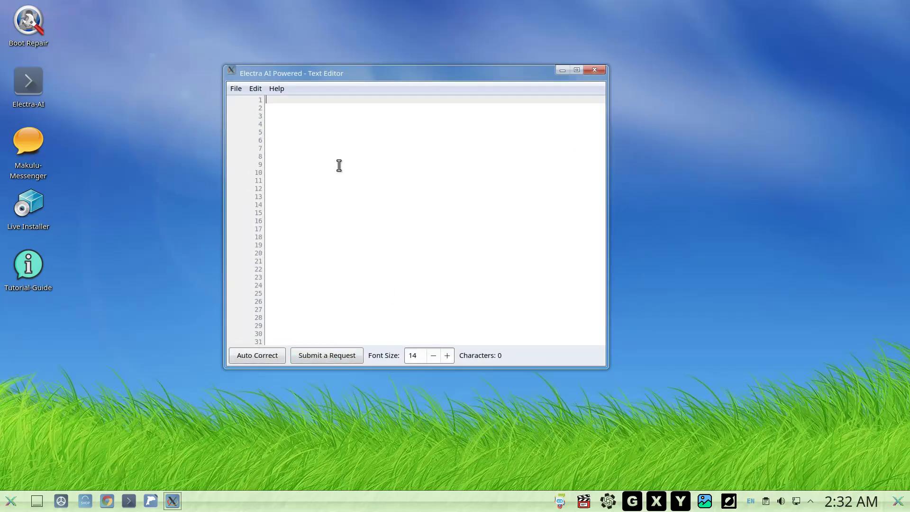
# Close the Electra AI text editor and look over the applications in the AI category.
pyautogui.click(593, 71)
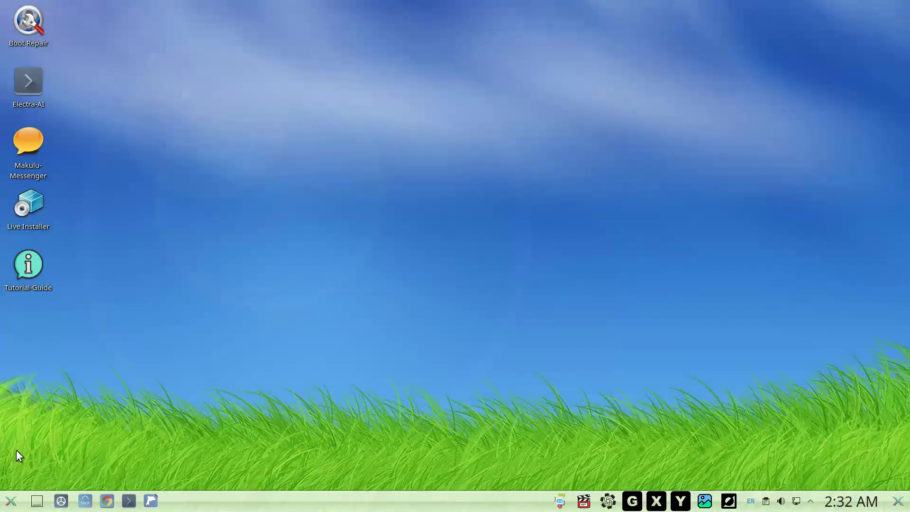
pyautogui.click(11, 501)
pyautogui.moveTo(42, 240)
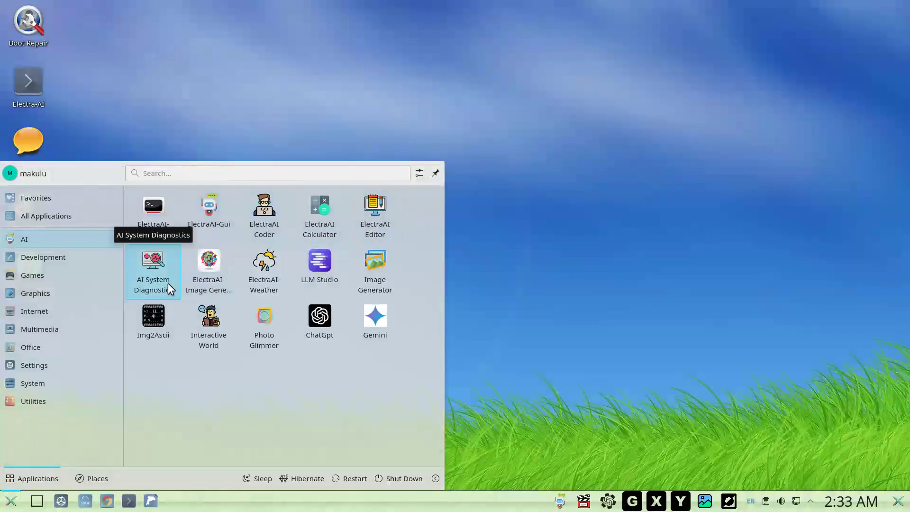
pyautogui.click(536, 266)
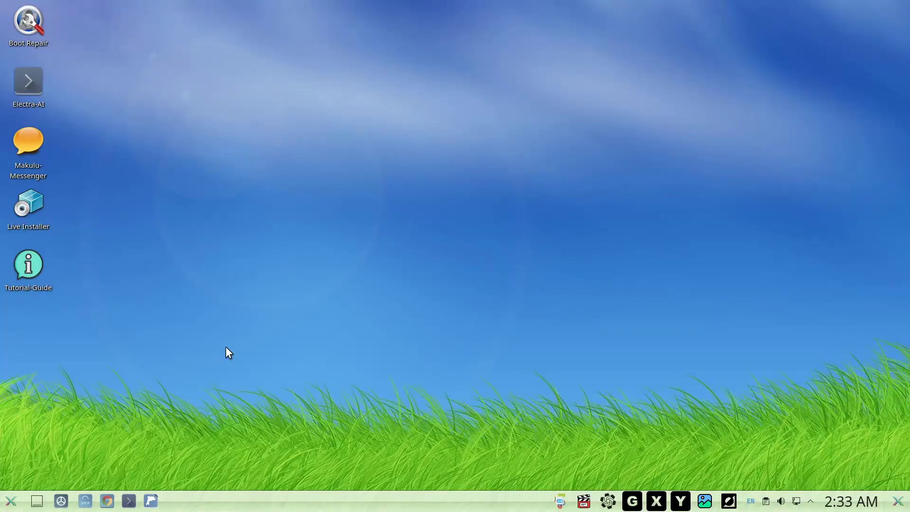
# Review the Development, Favorites and AI application categories and launch ElectraAI Editor from the AI category.
pyautogui.click(14, 501)
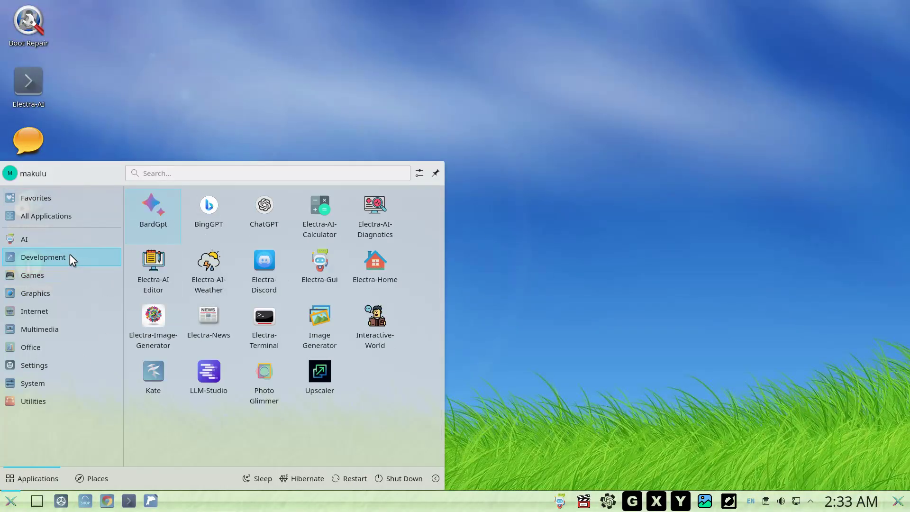
pyautogui.moveTo(94, 239)
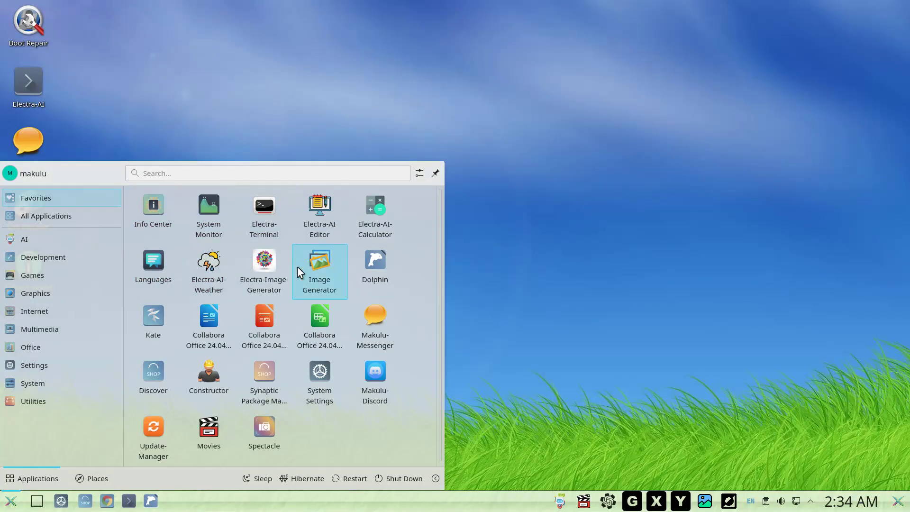
pyautogui.moveTo(47, 243)
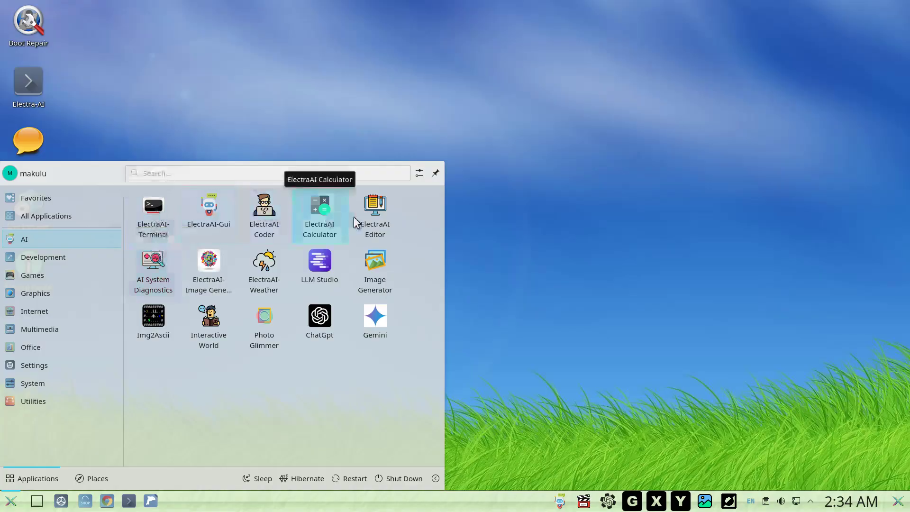
pyautogui.click(375, 217)
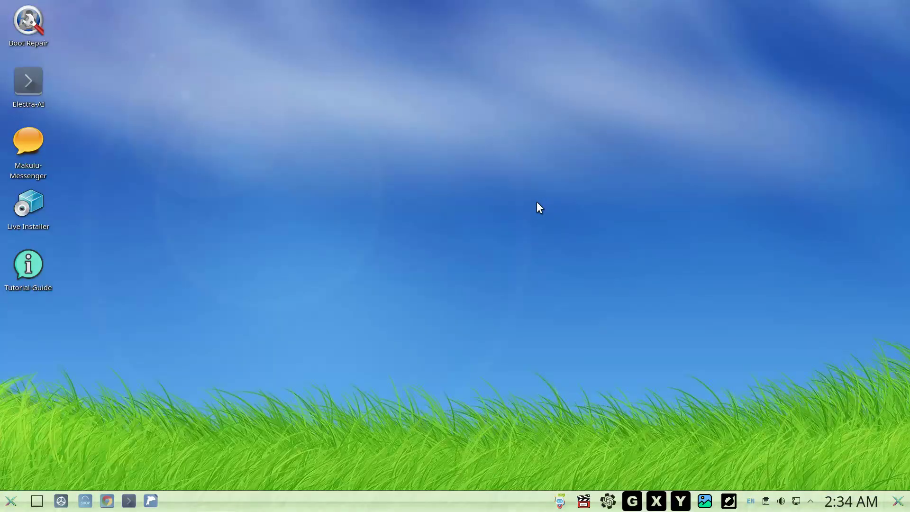